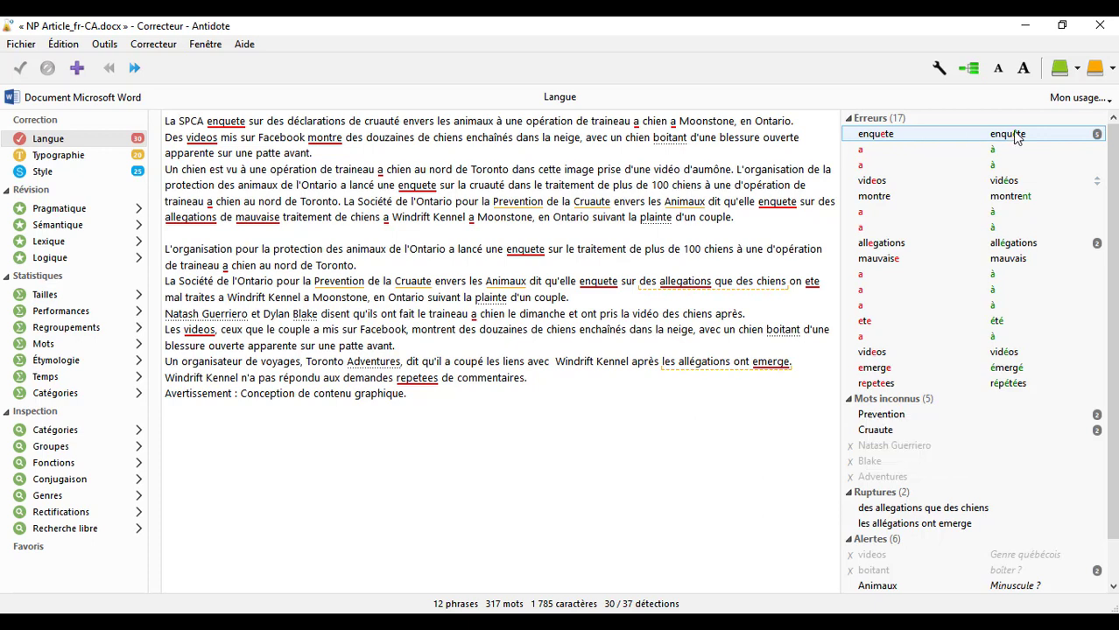
Step: Correct every occurrence of "enquete" to "enquête" using the suggested accent correction
click(885, 137)
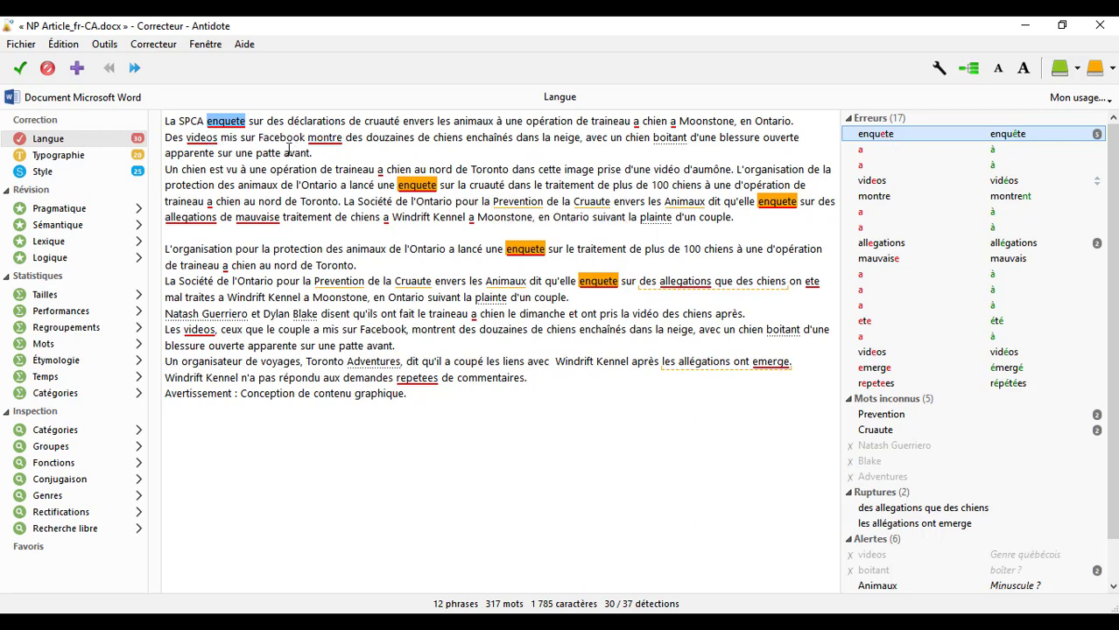
mouse_move(243, 128)
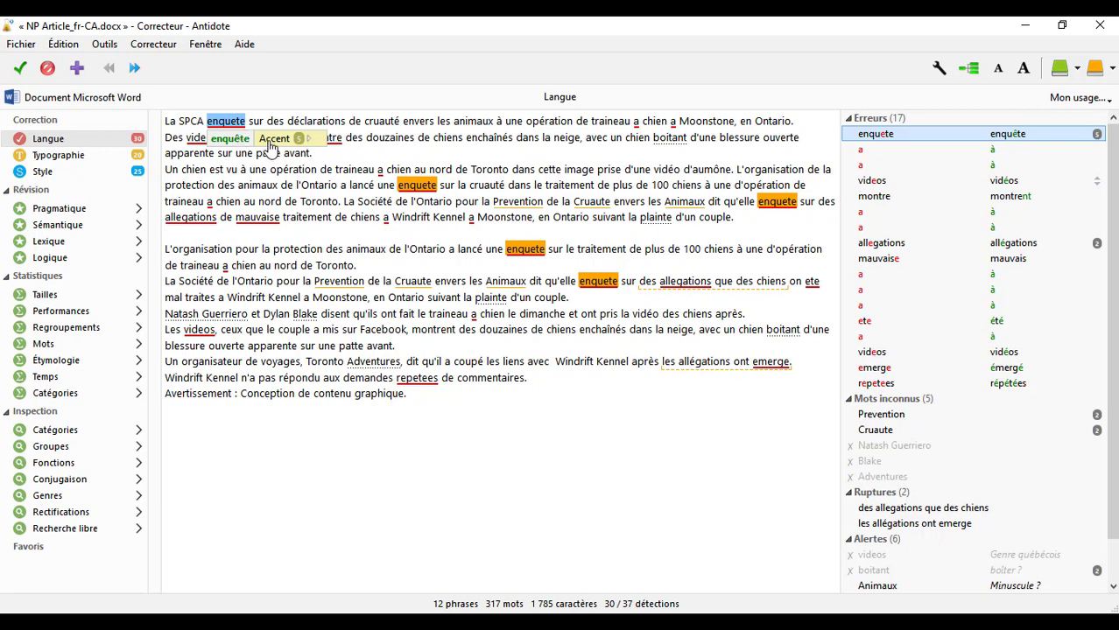
mouse_move(270, 149)
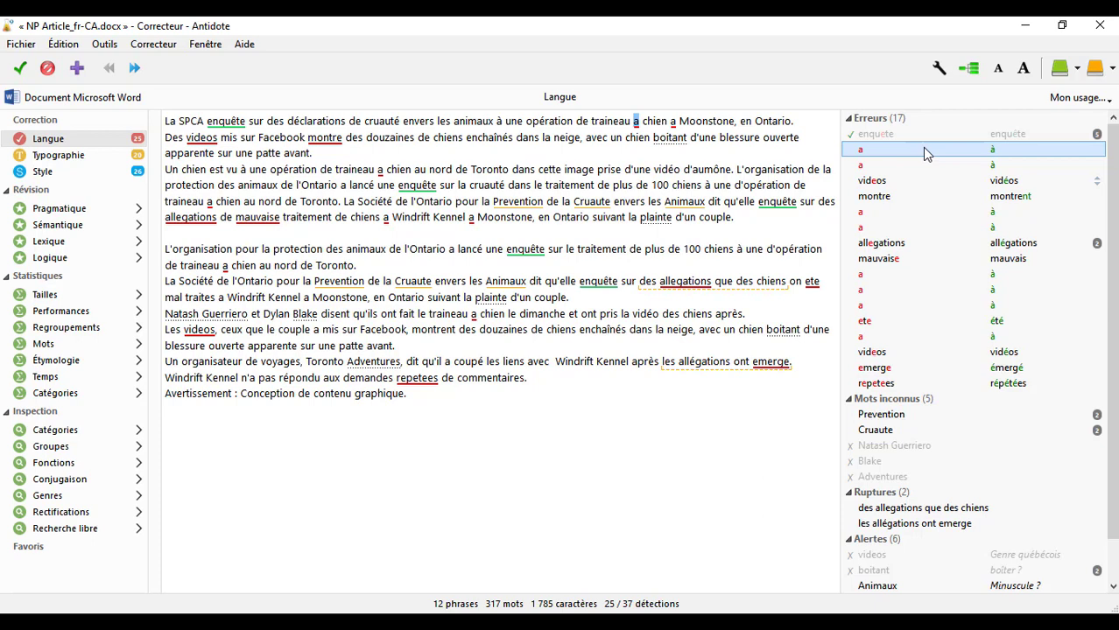
Step: Read the a/à explanation and correct both flagged "a" words in the opening sentence to "à"
mouse_move(639, 127)
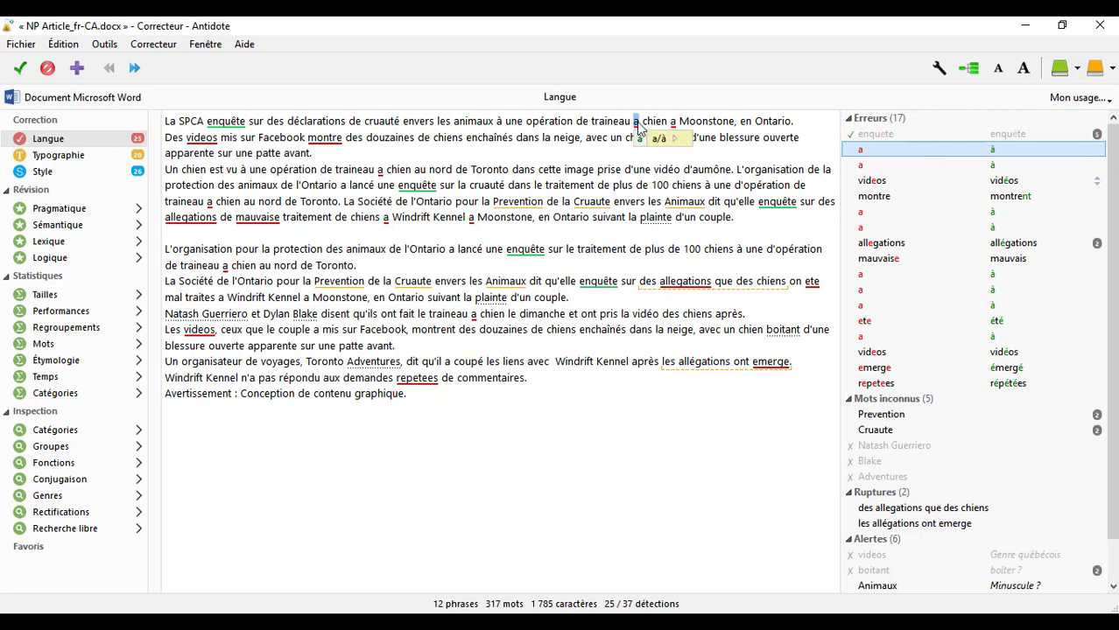
mouse_move(661, 142)
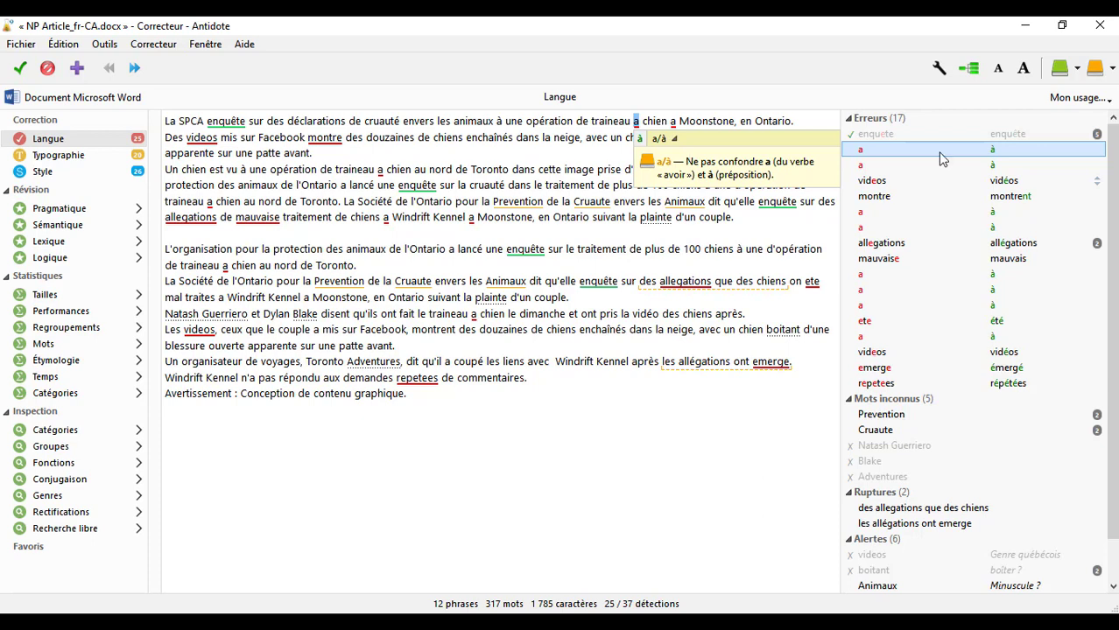
click(21, 70)
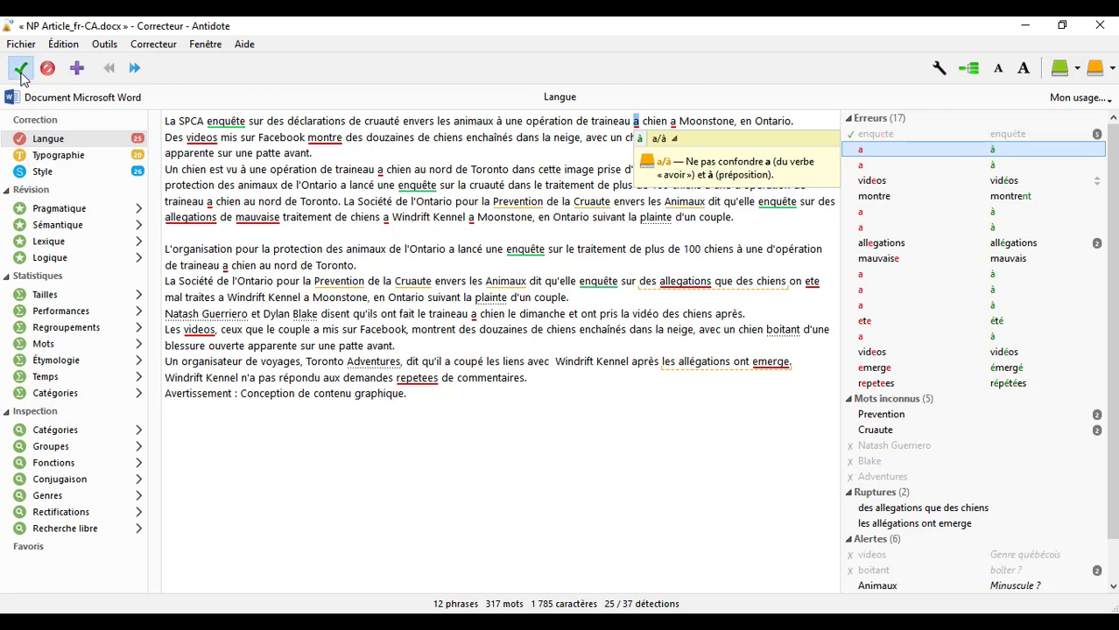
click(20, 71)
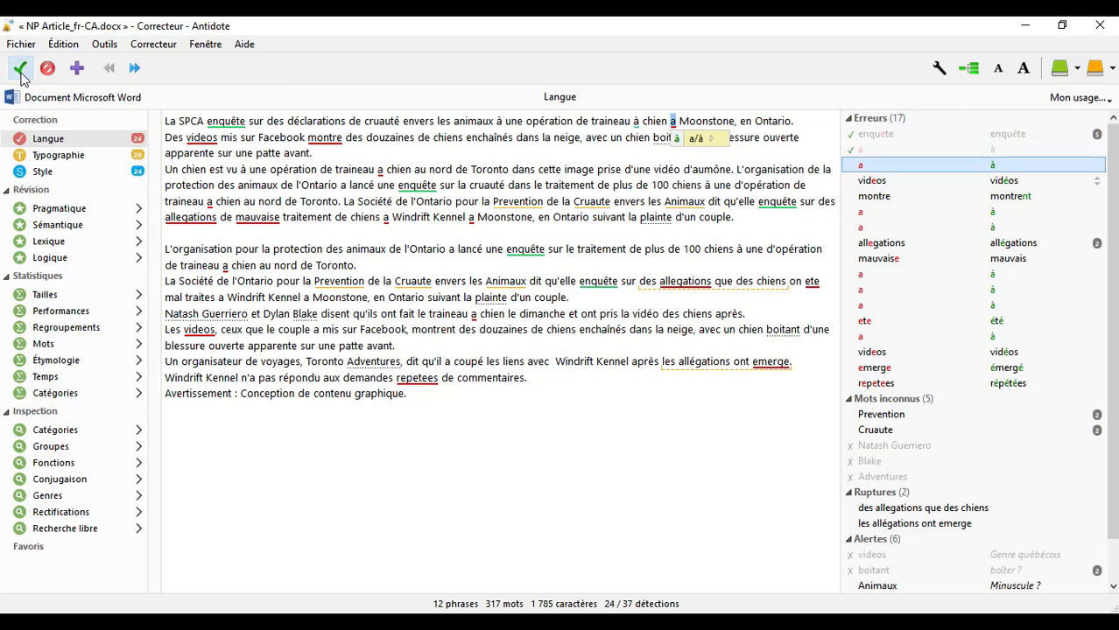
click(878, 165)
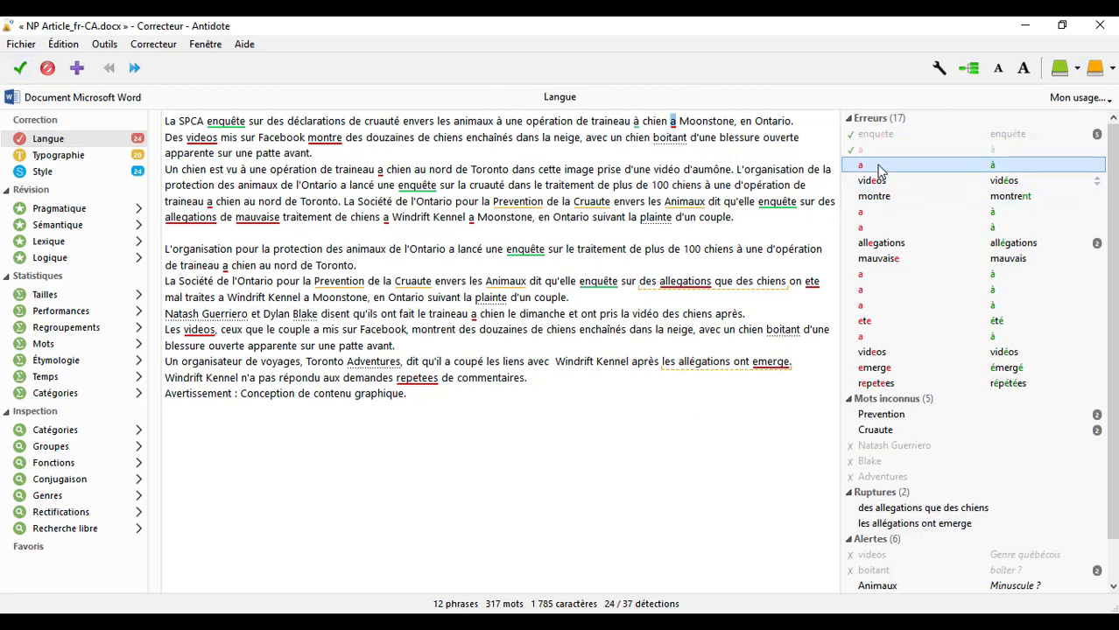
double_click(881, 168)
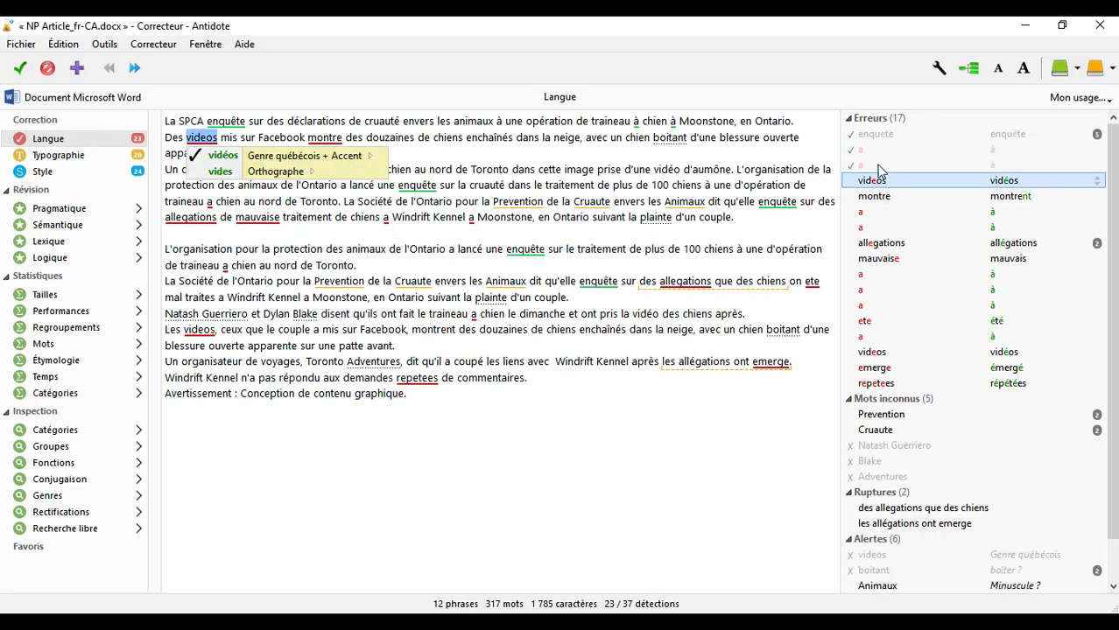
Step: Accept the next suggested corrections in order: "vidéos", "montrent", and "à" for the two flagged "traineau a chien" phrases in the third paragraph
key(Return)
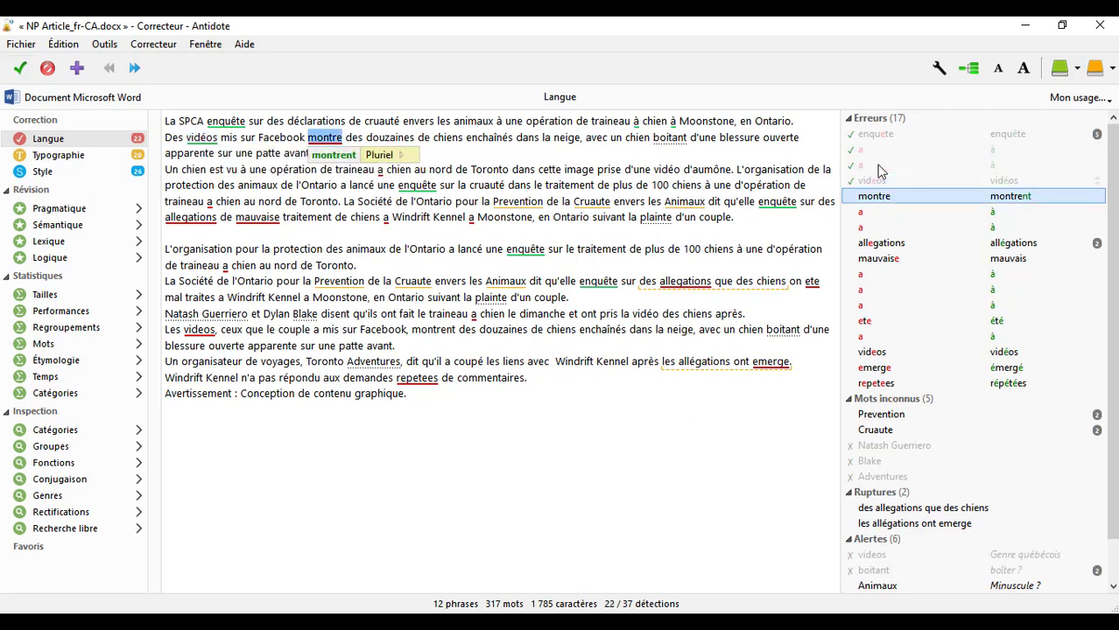
key(Return)
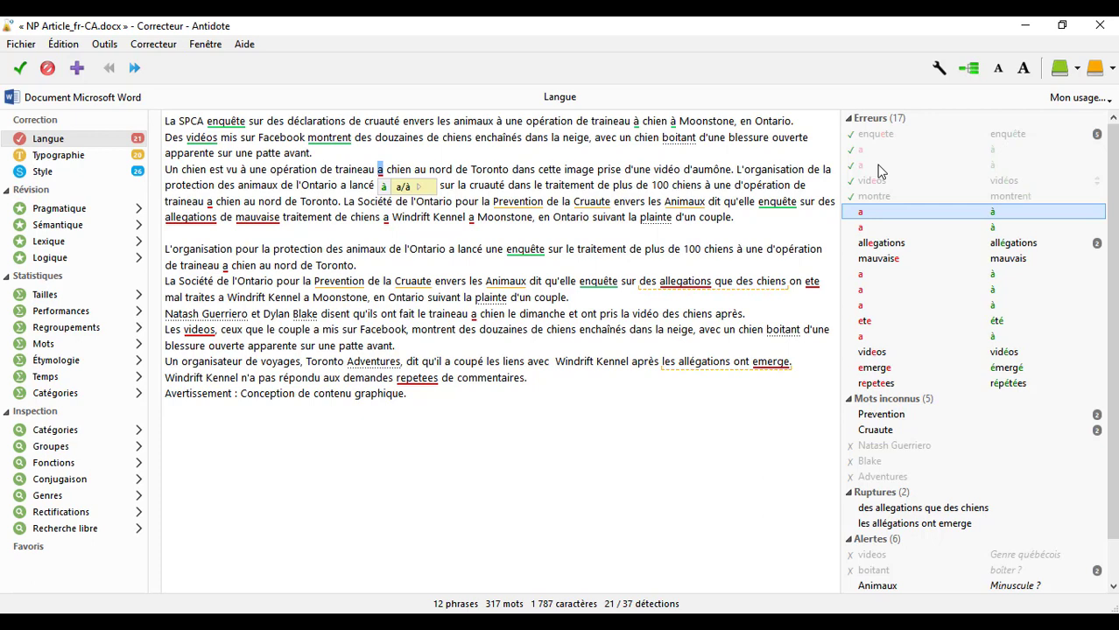
key(Return)
key(Return)
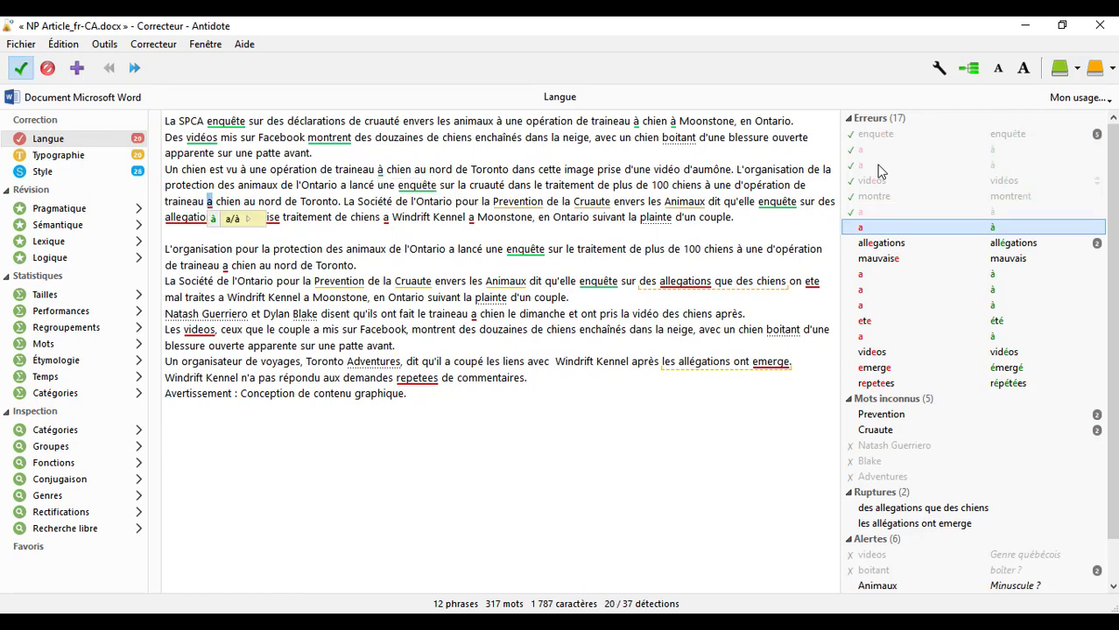
key(Return)
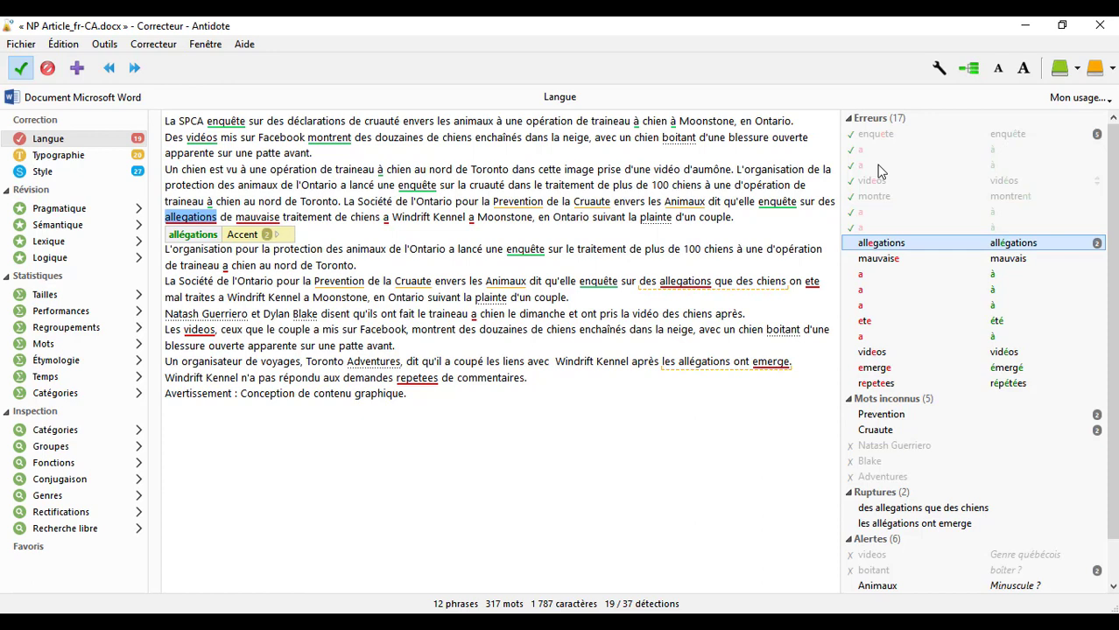
Step: Accept the corrections "allégations" and "mauvais", plus the following flagged words up to and including "été"
key(Return)
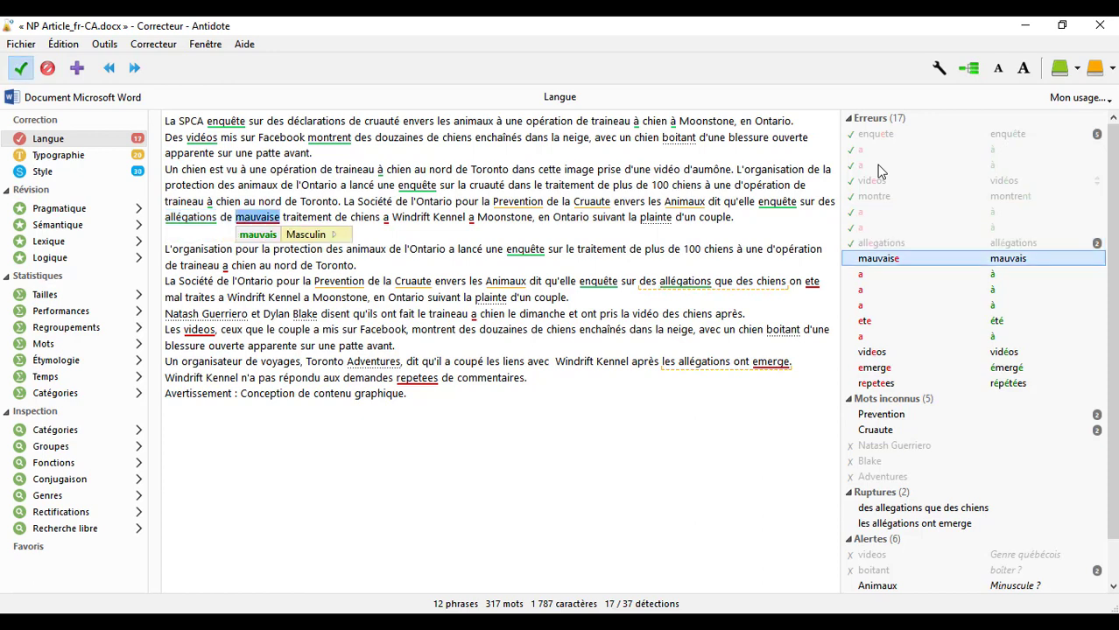
key(Return)
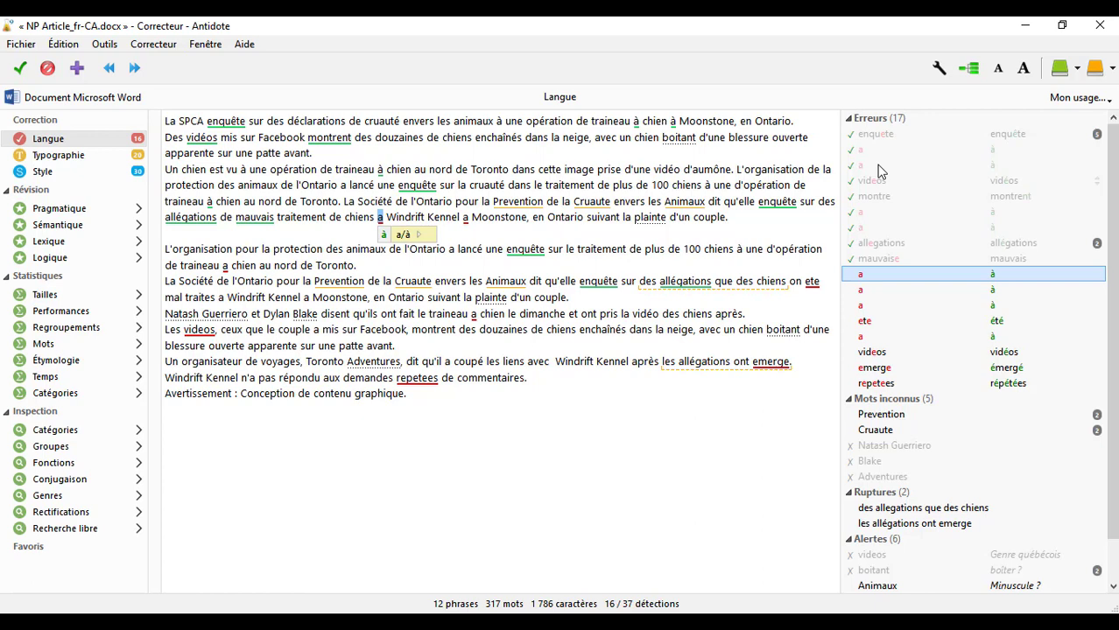
key(Return)
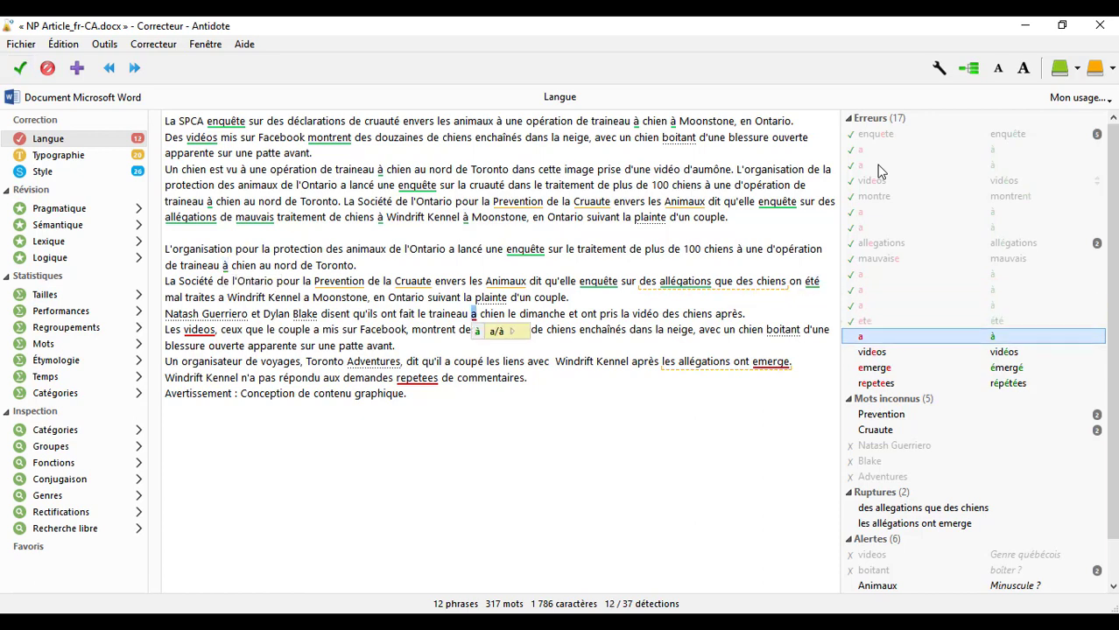
Step: Accept the last listed error corrections: "à" before "chien le dimanche", "vidéos", "émergé" and "répétées"
key(Return)
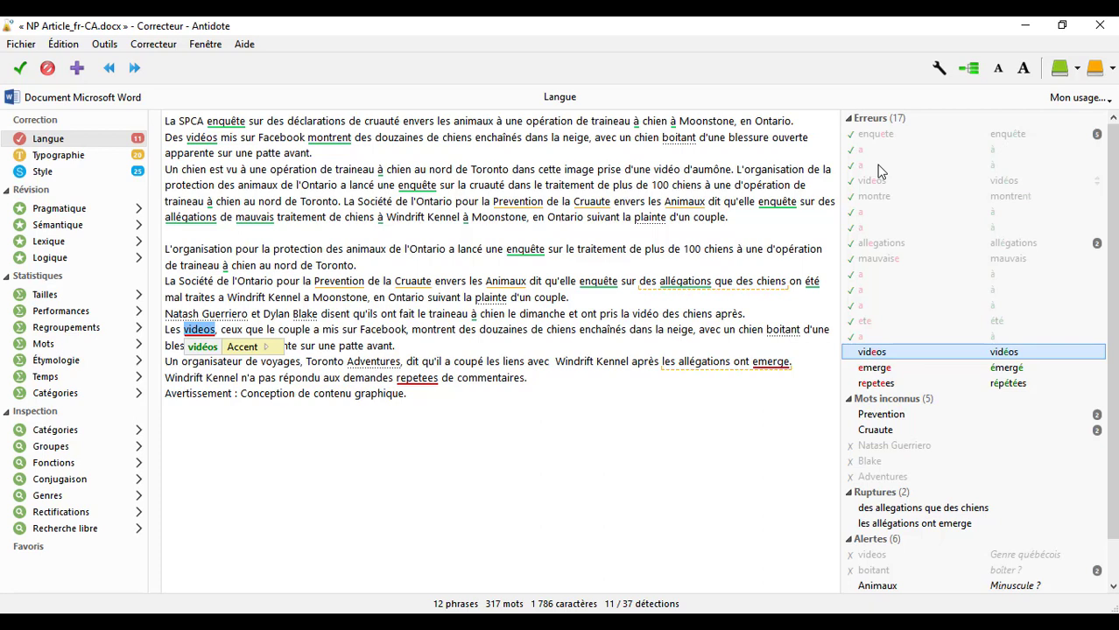
key(Return)
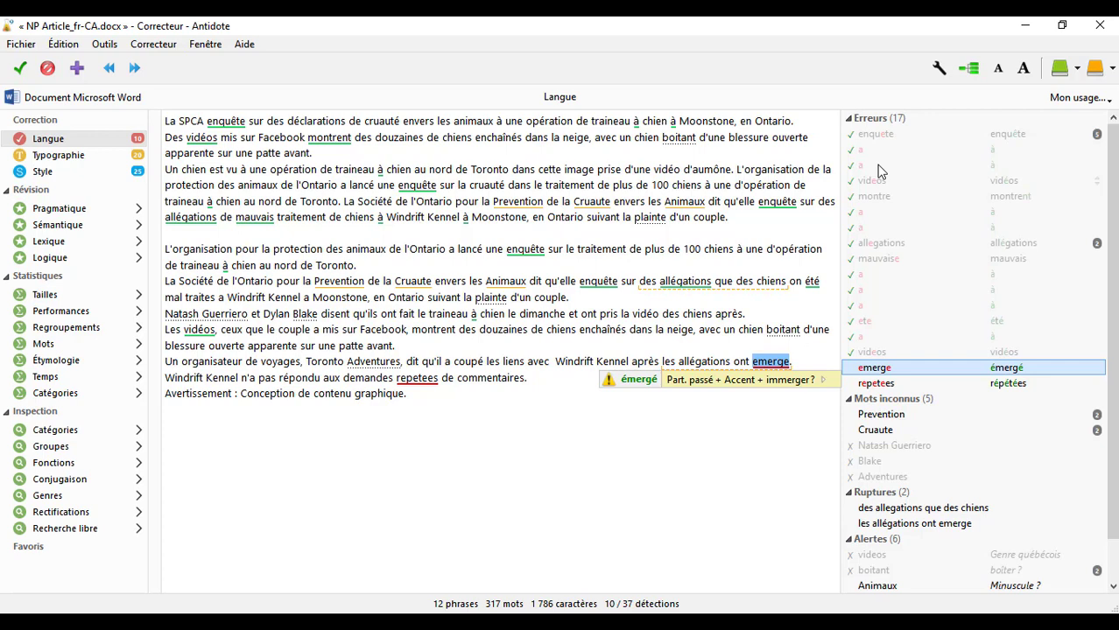
key(Return)
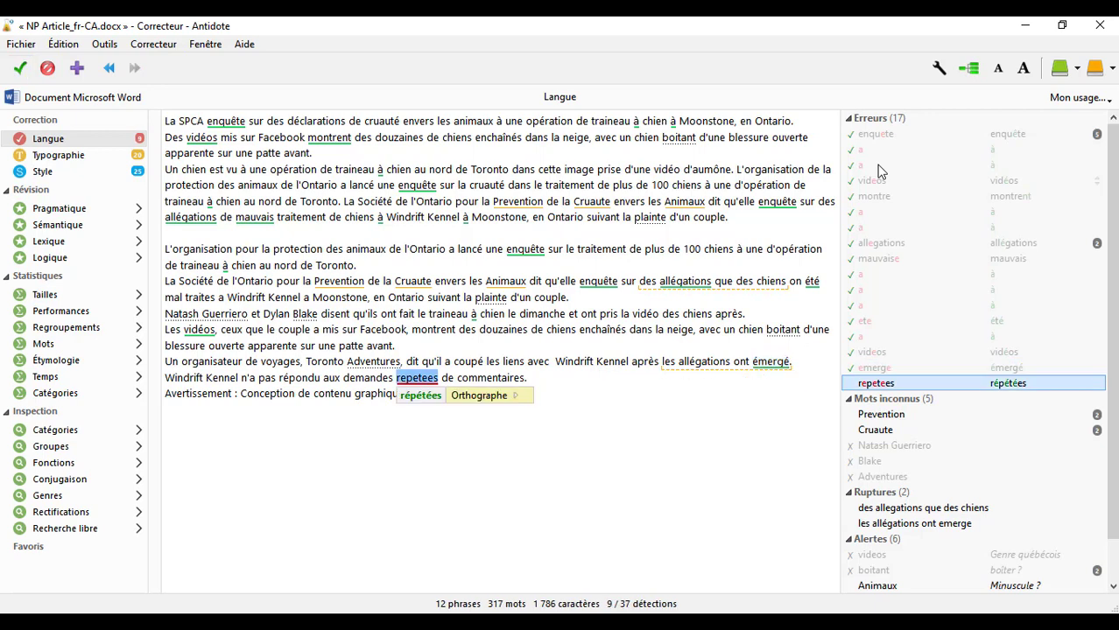
key(Return)
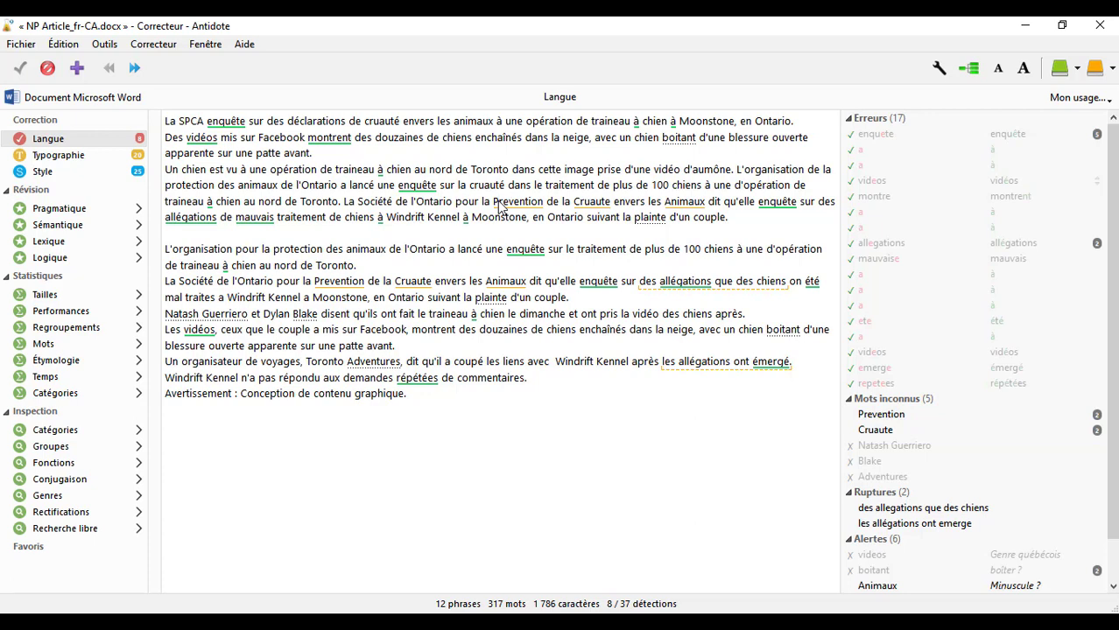
Step: Change the unknown word "Prevention" in the third paragraph to lowercase and accept the accent correction "prévention"
click(499, 206)
key(Delete)
text(p)
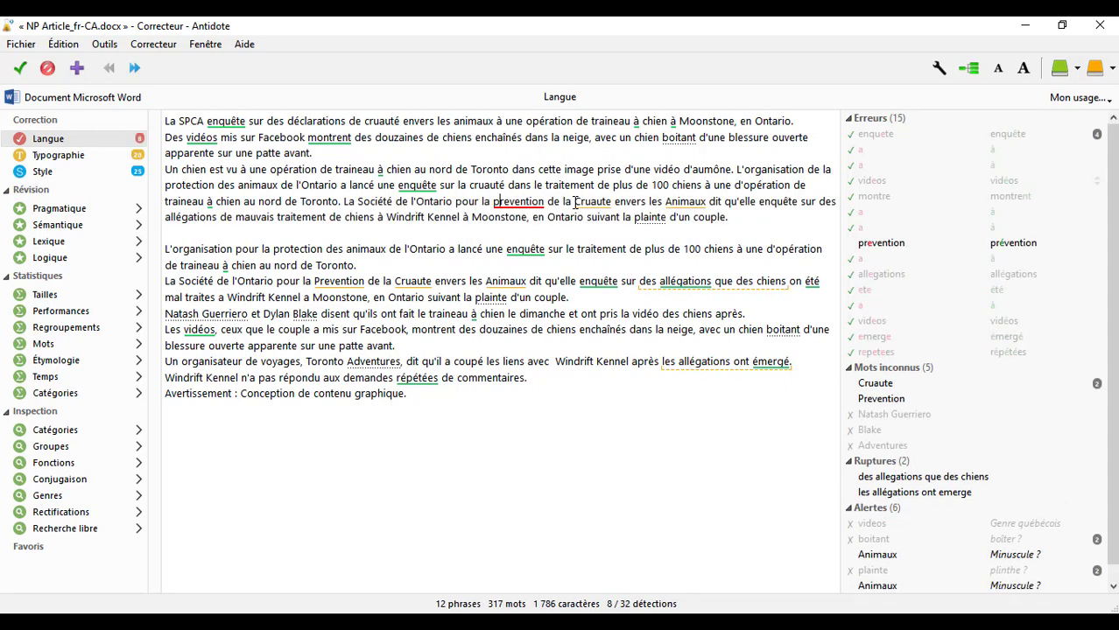
mouse_move(533, 202)
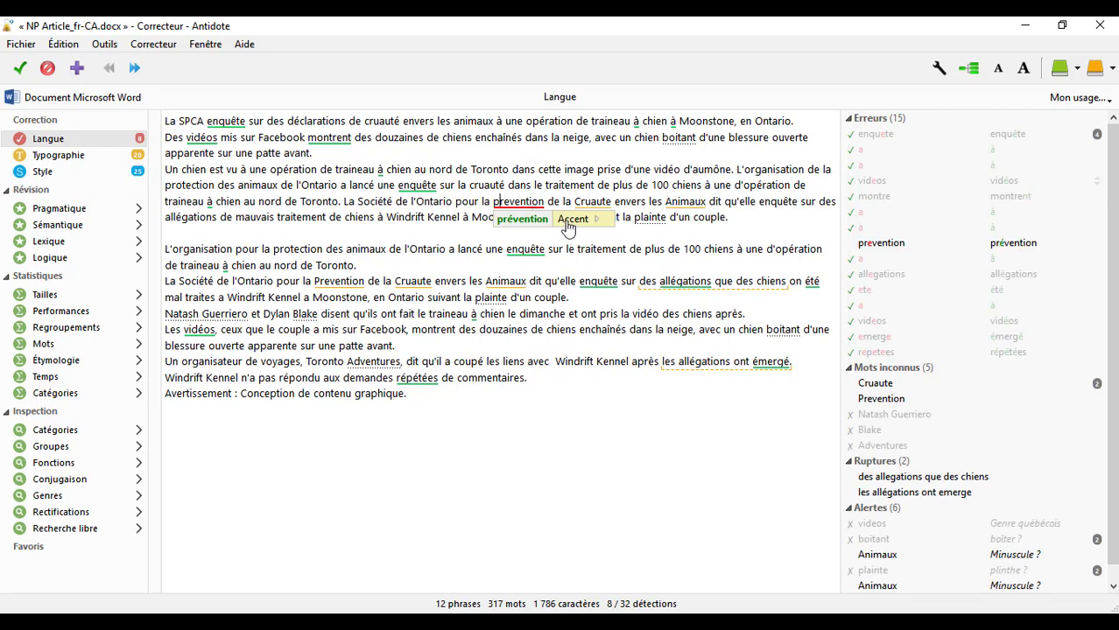
click(569, 227)
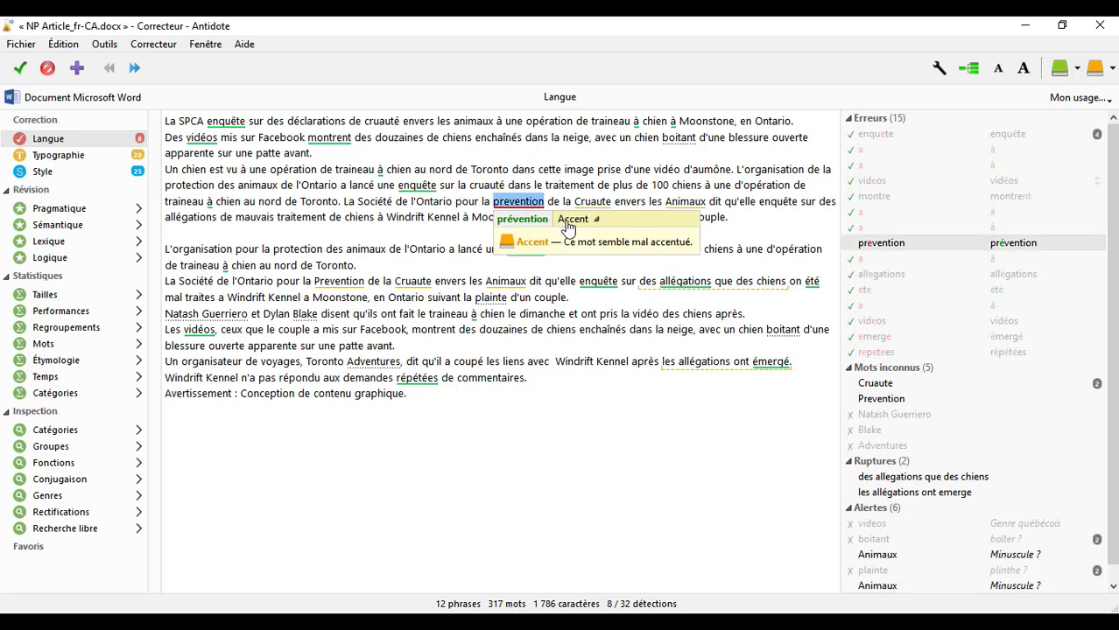
key(Return)
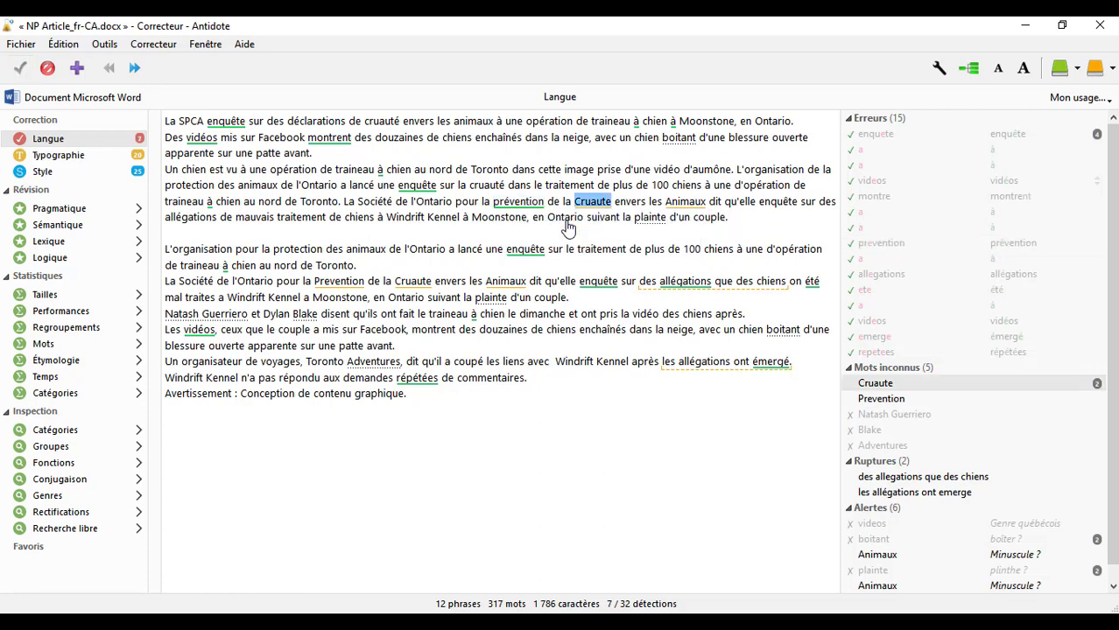
Step: Change "Cruaute" in the third paragraph to lowercase and accept the accent correction "cruauté"
click(582, 207)
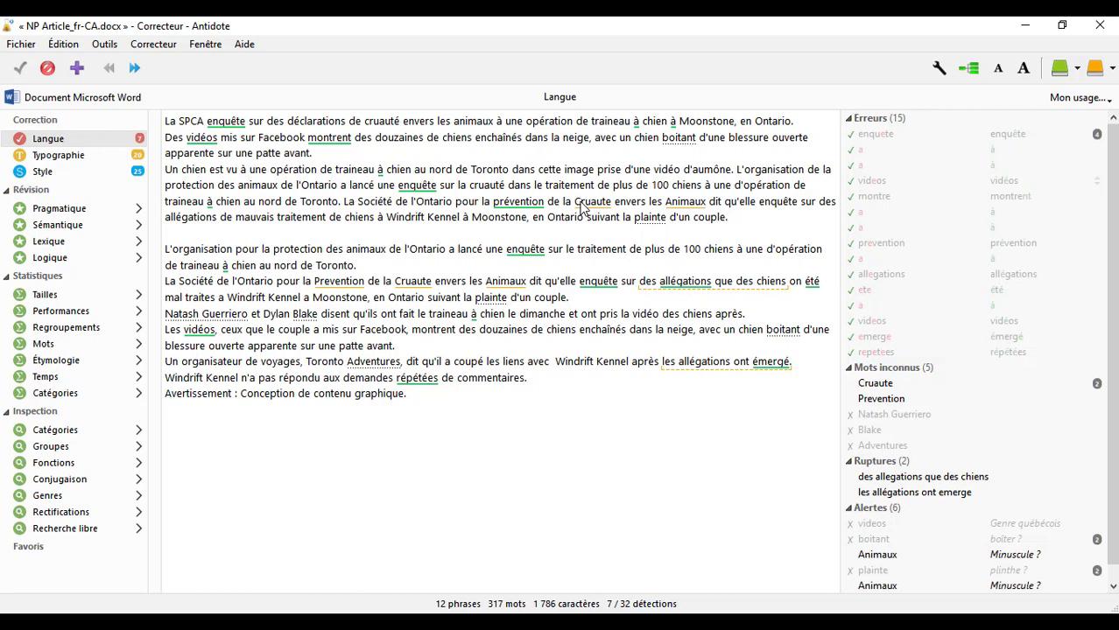
key(BackSpace)
text(c)
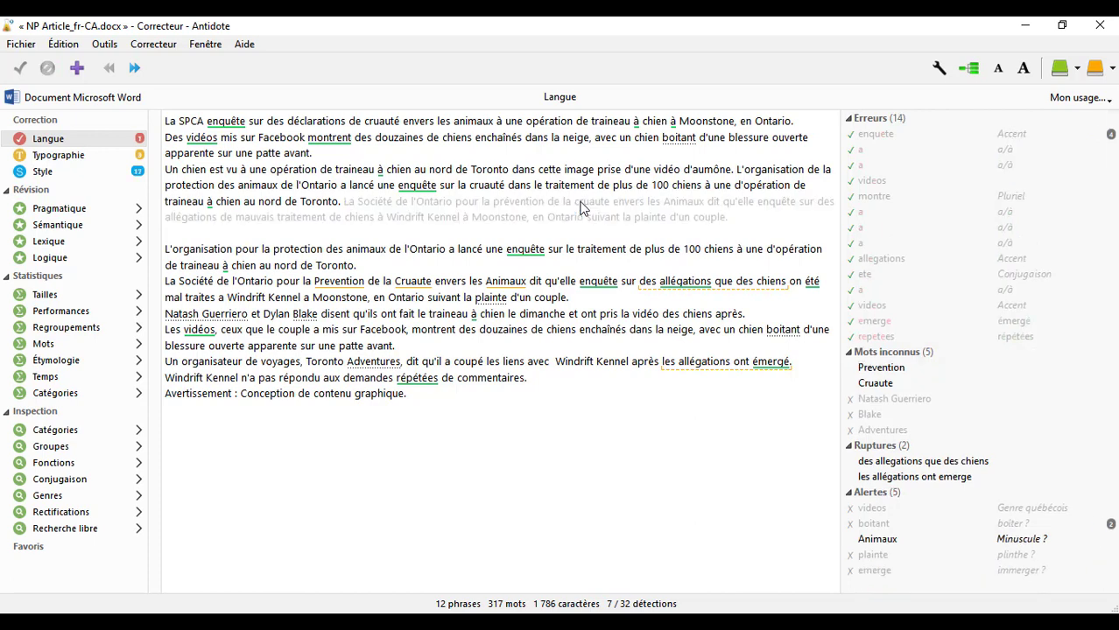
click(597, 203)
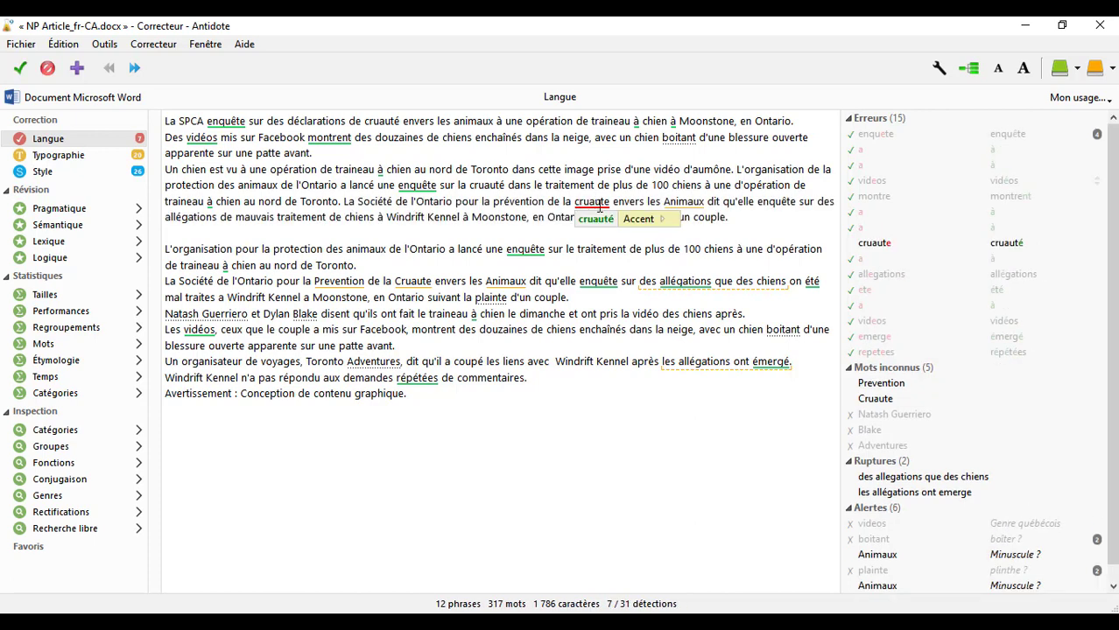
mouse_move(628, 225)
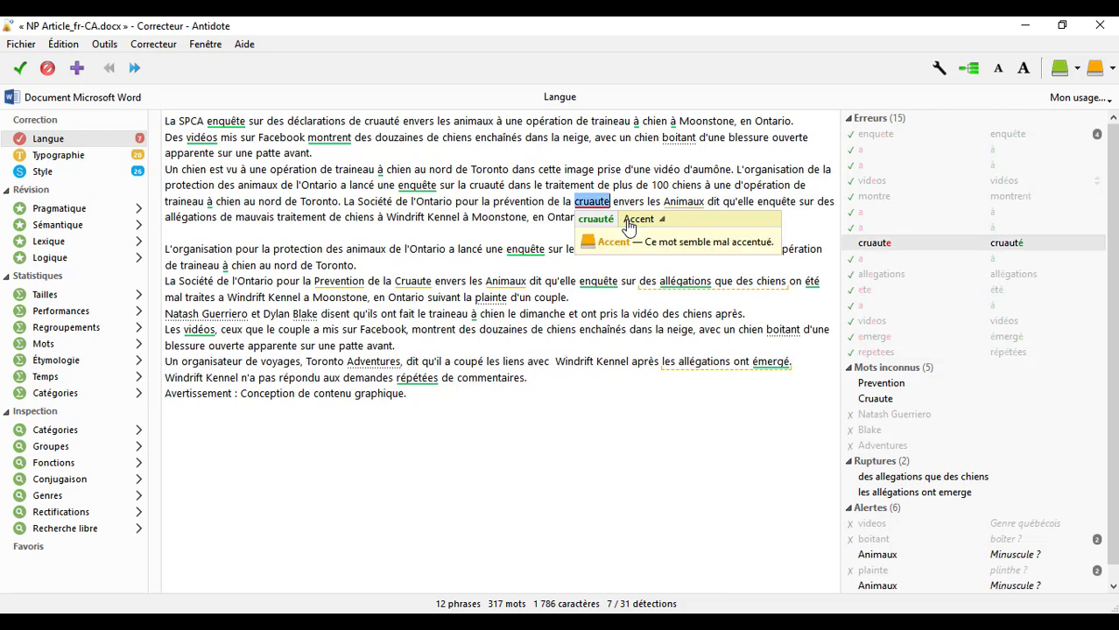
key(Return)
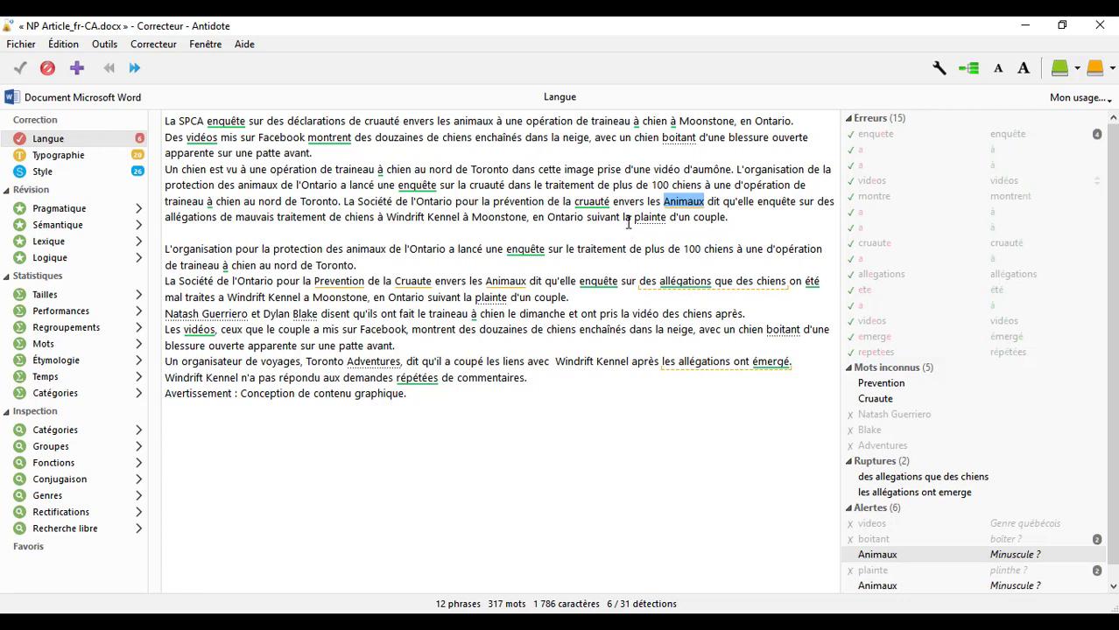
Step: Change the remaining "Prevention" in the second "La Société de l'Ontario" sentence to lowercase and correct it to "prévention"
mouse_move(328, 287)
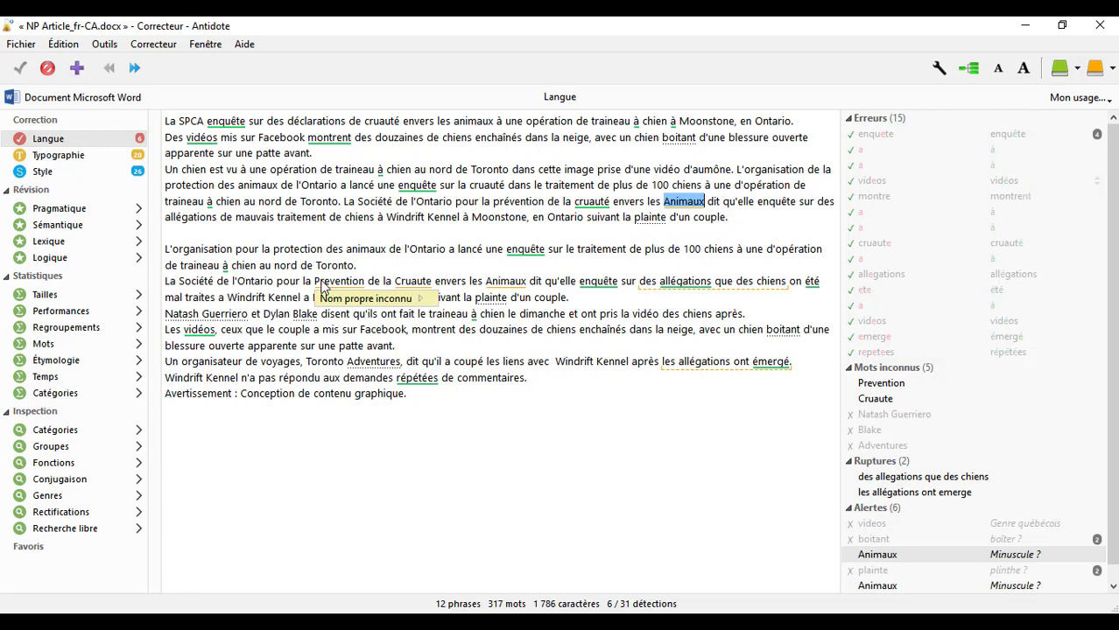
click(321, 285)
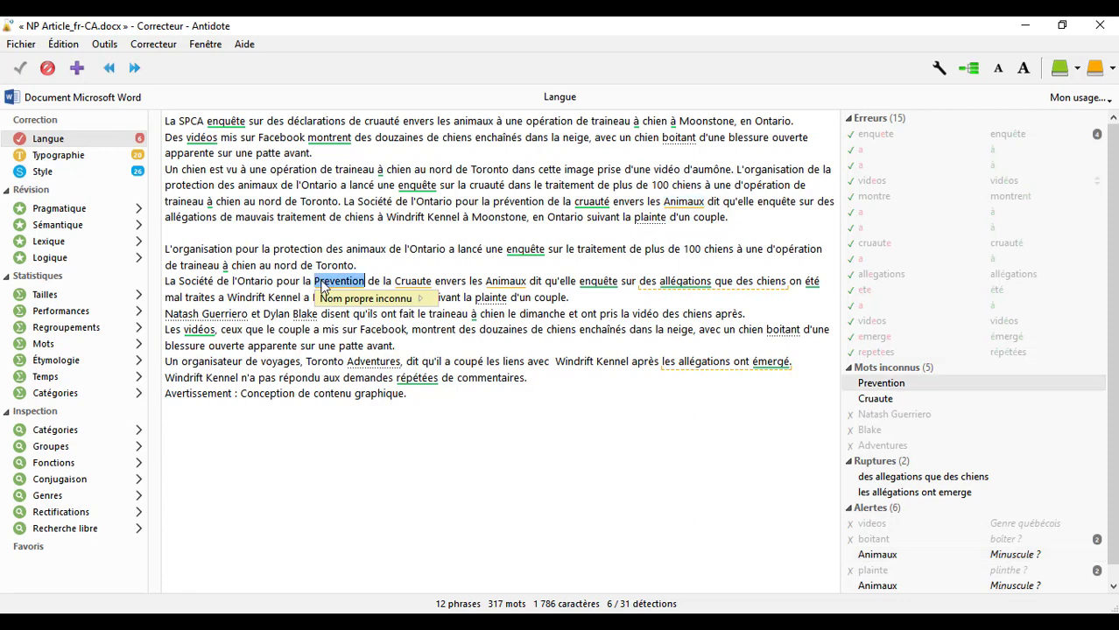
click(320, 281)
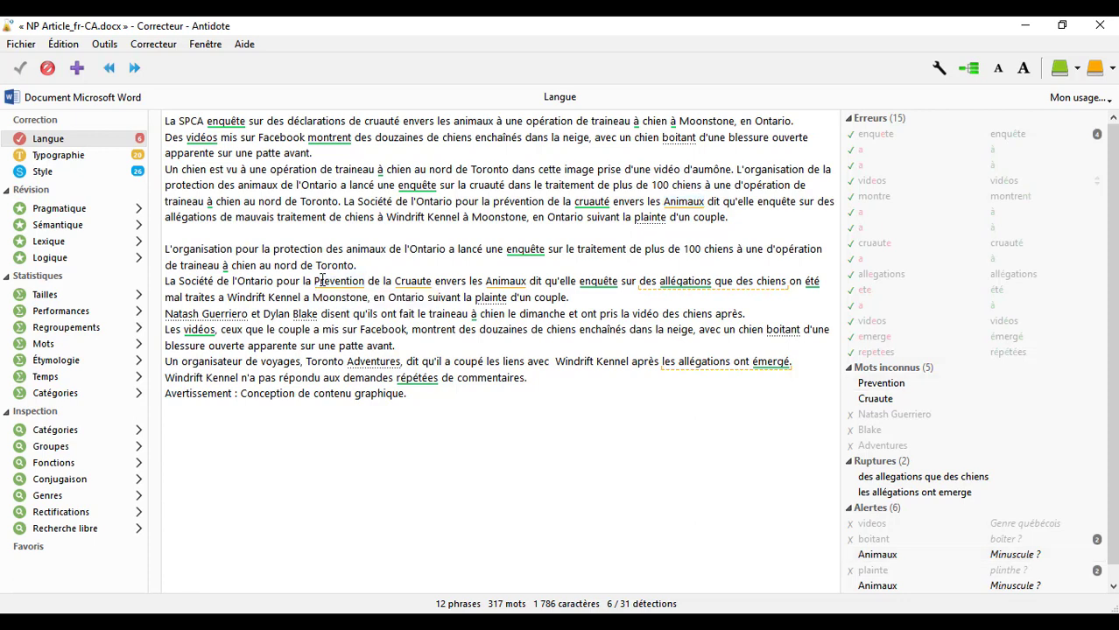
key(BackSpace)
text(p)
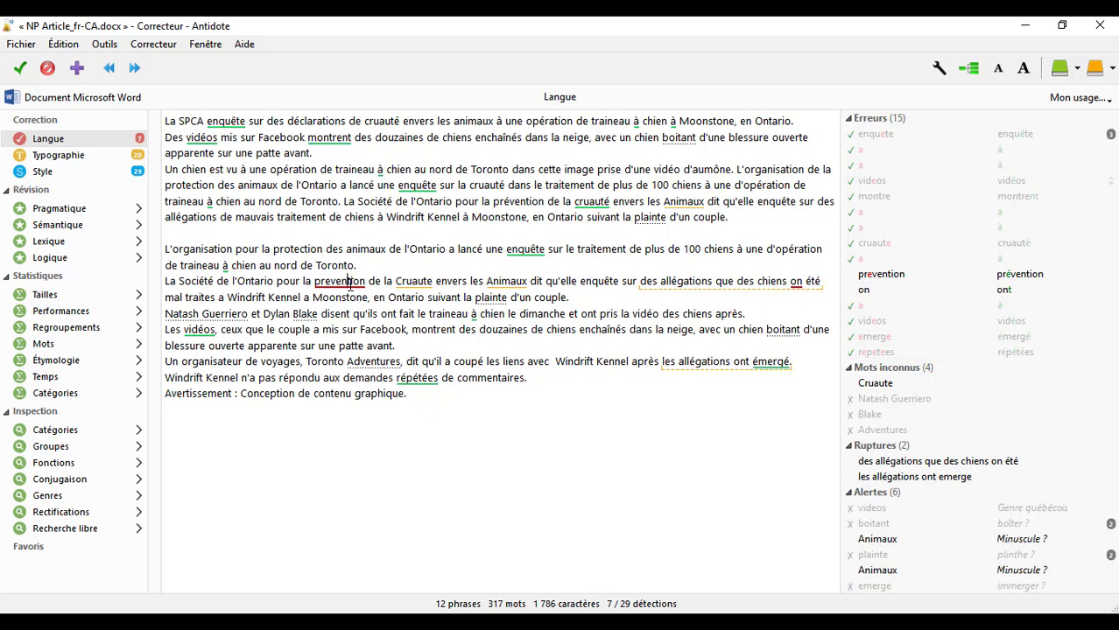
mouse_move(357, 280)
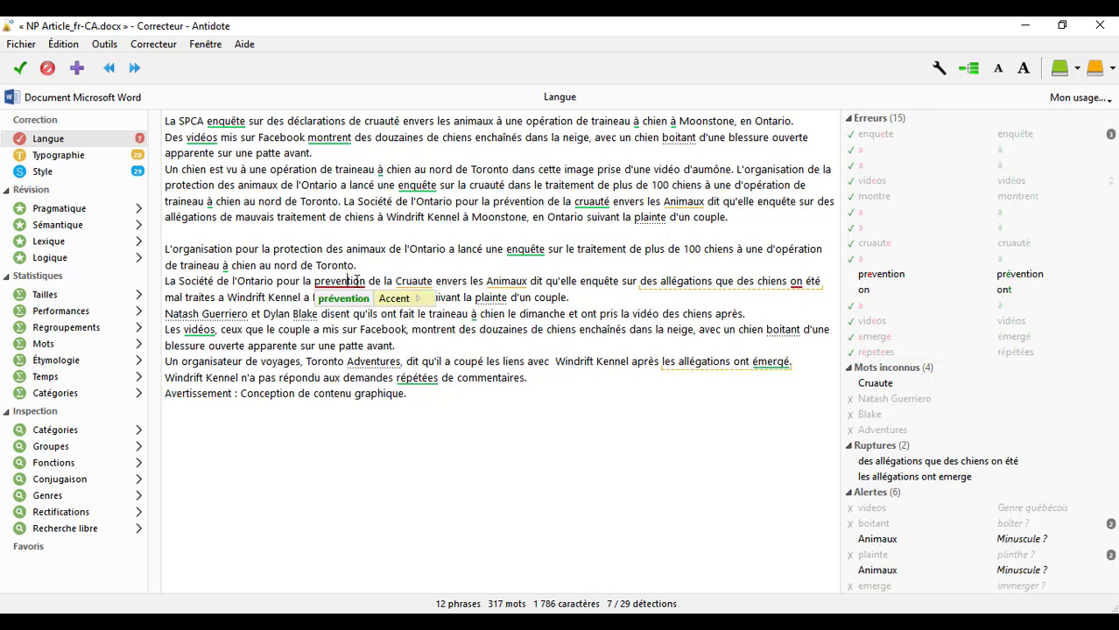
click(1013, 277)
double_click(1012, 276)
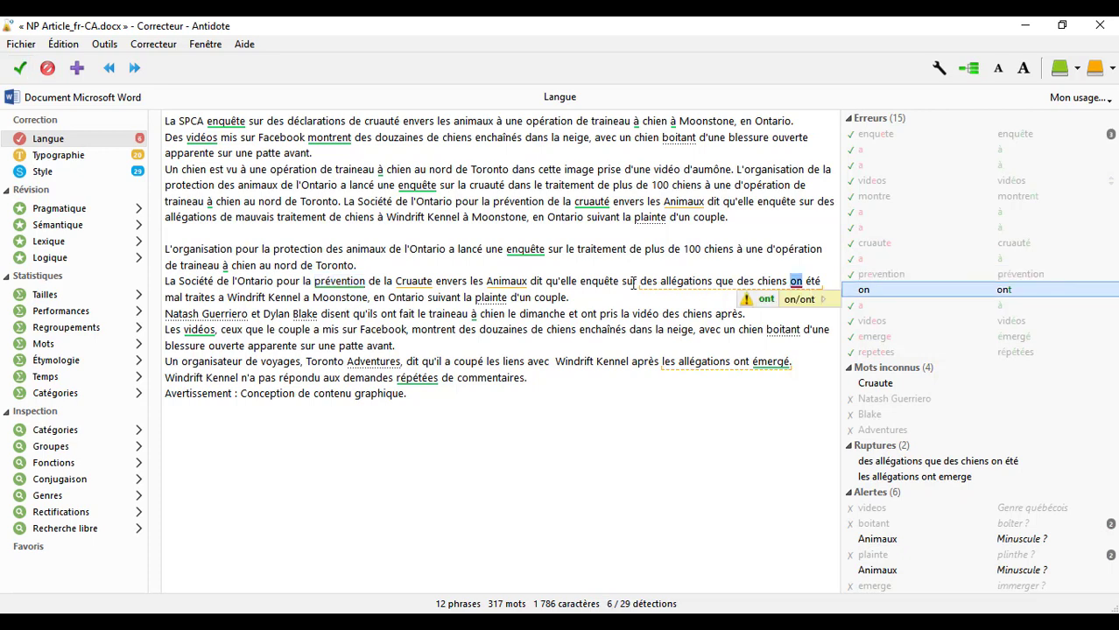
Step: Change "Cruaute" in the second "La Société de l'Ontario" sentence to lowercase and accept the accent correction "cruauté"
click(406, 286)
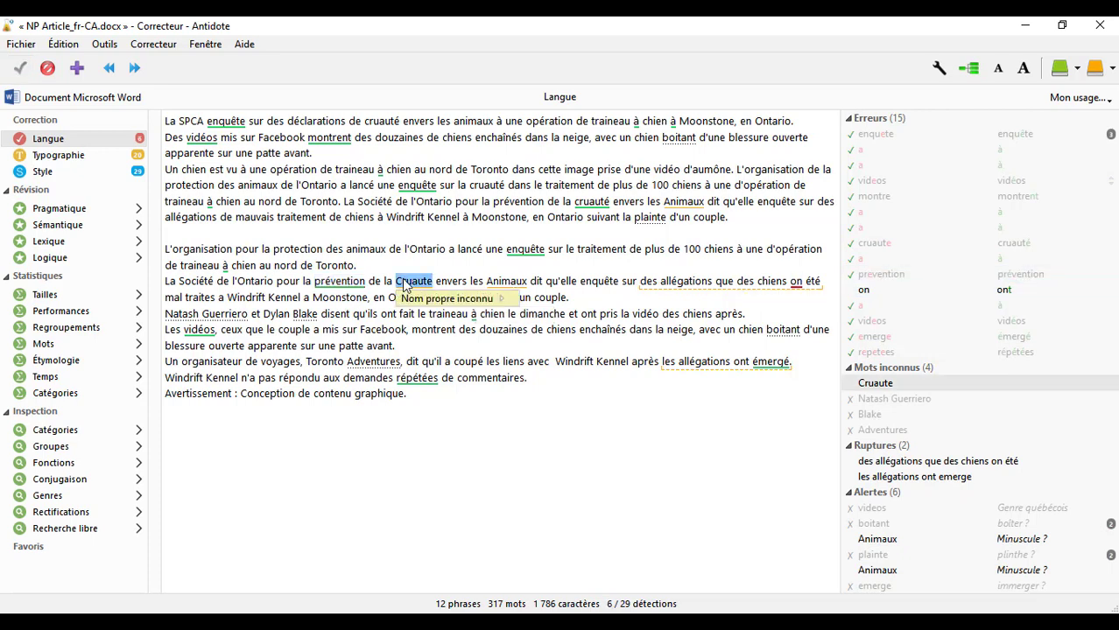
click(403, 280)
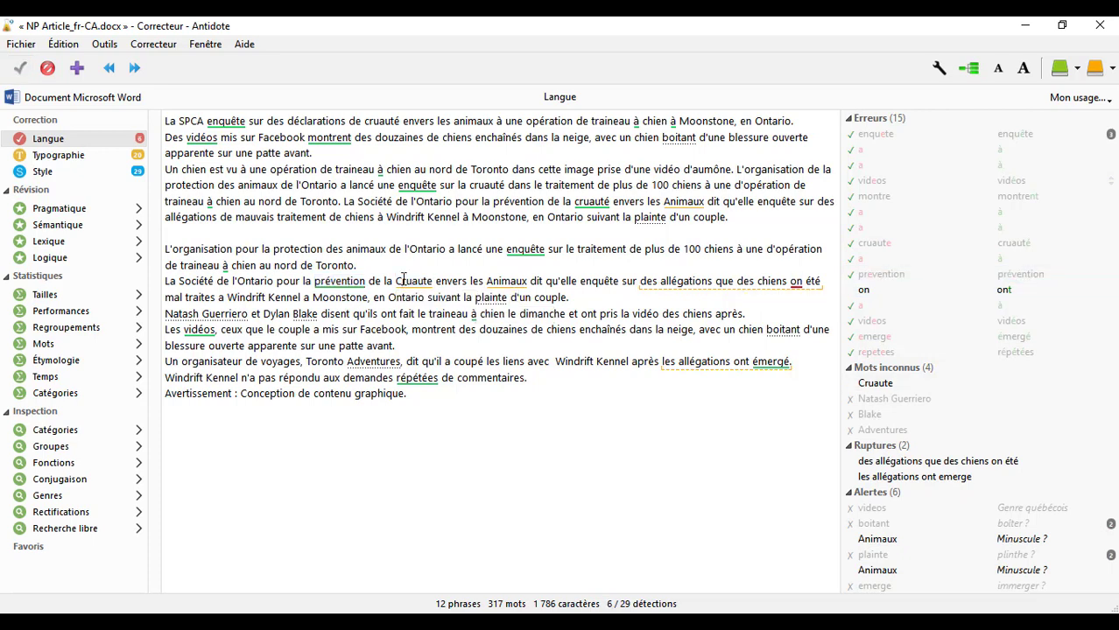
key(BackSpace)
text(c)
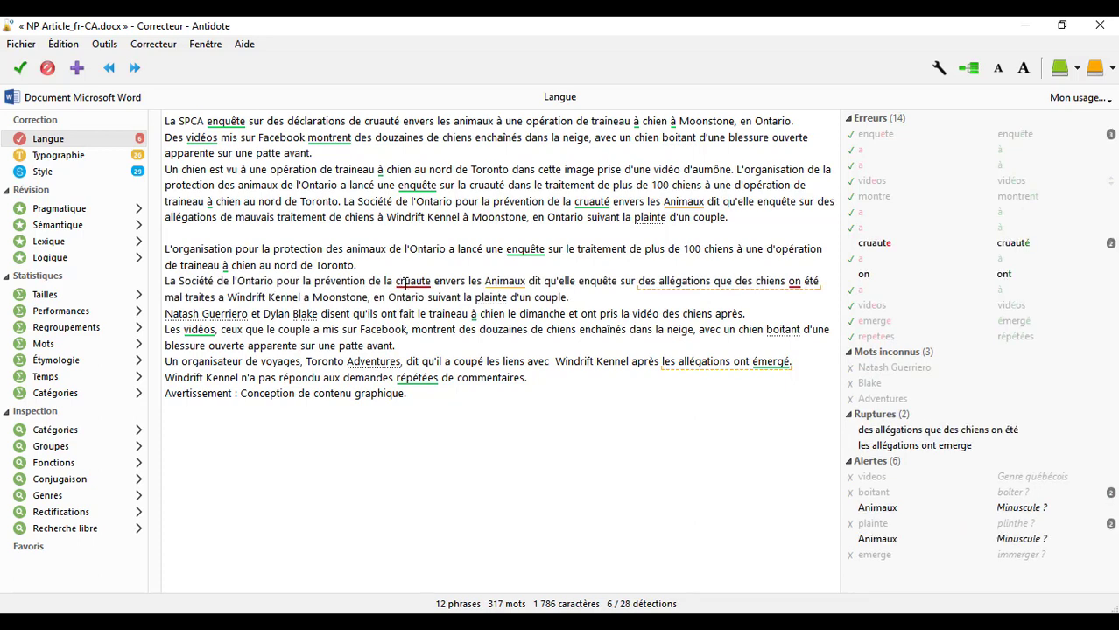
click(1029, 251)
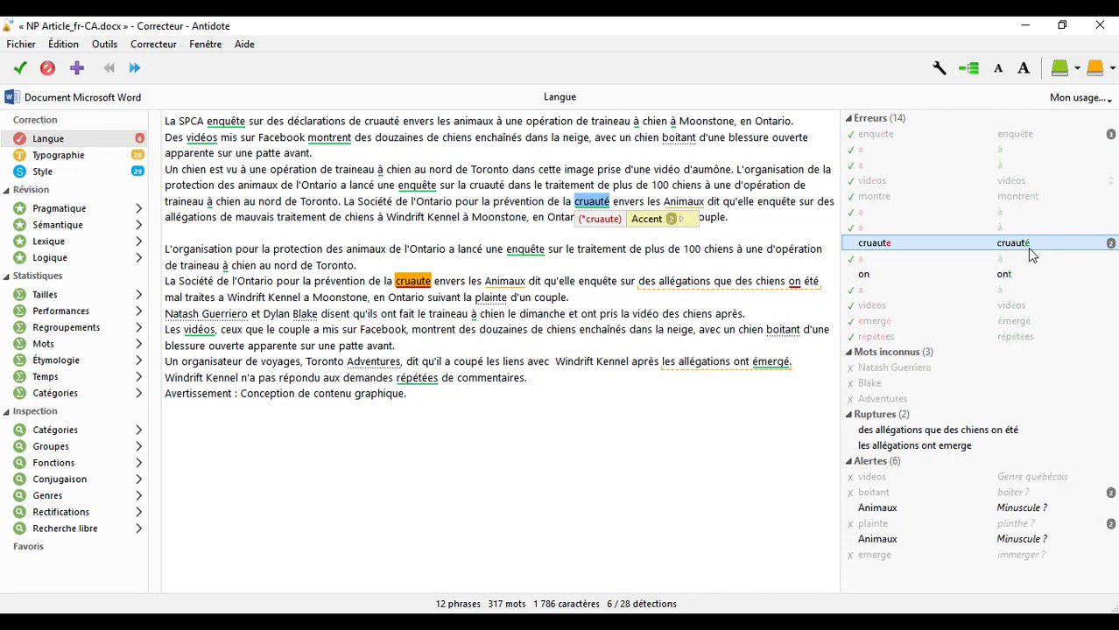
double_click(1027, 248)
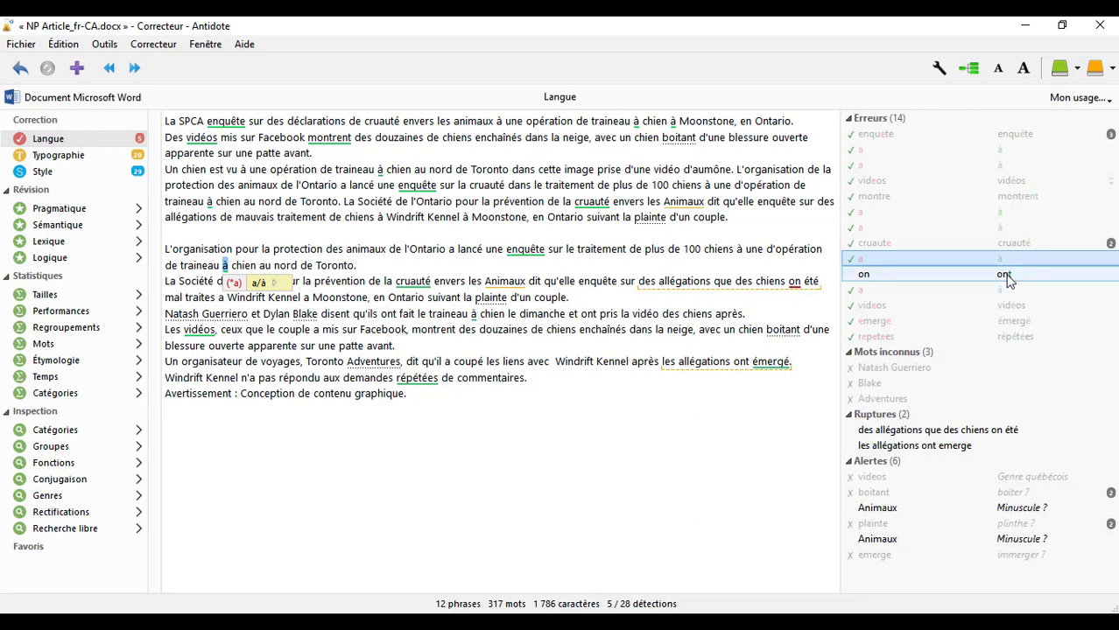
Step: In "des allégations que des chiens on été", accept the correction "ont" and replace "que" with "selon lesquelles"
click(1007, 280)
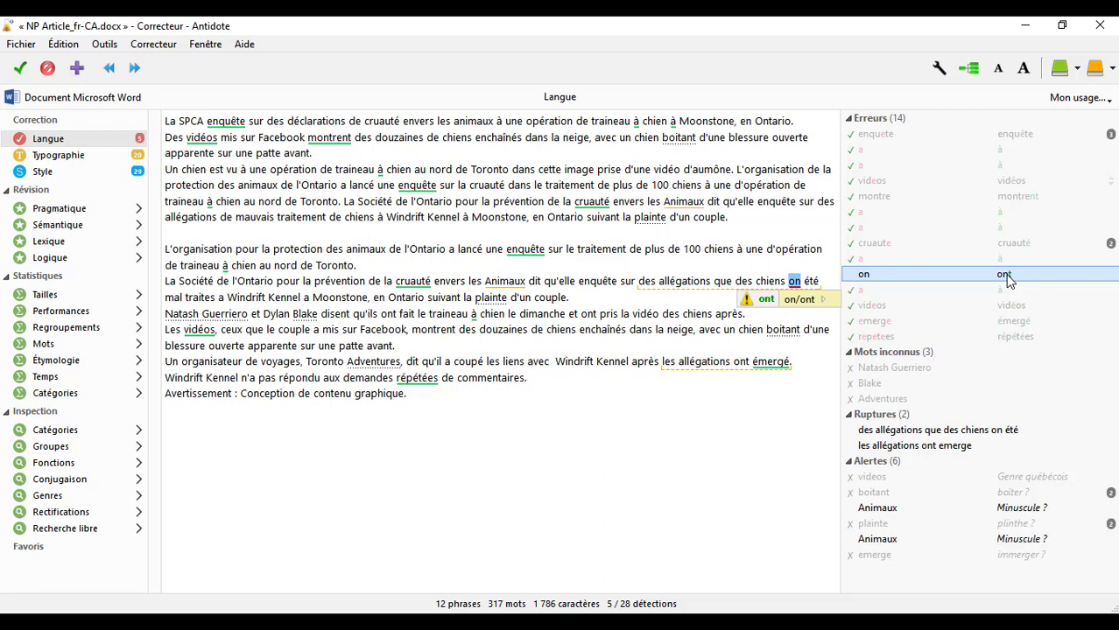
key(Return)
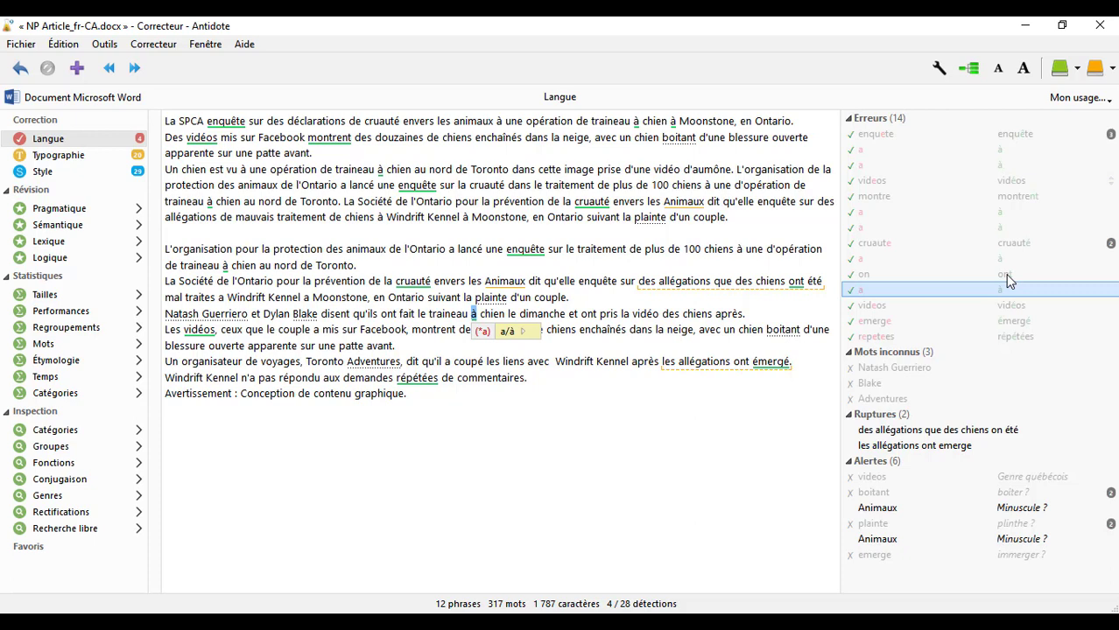
click(902, 437)
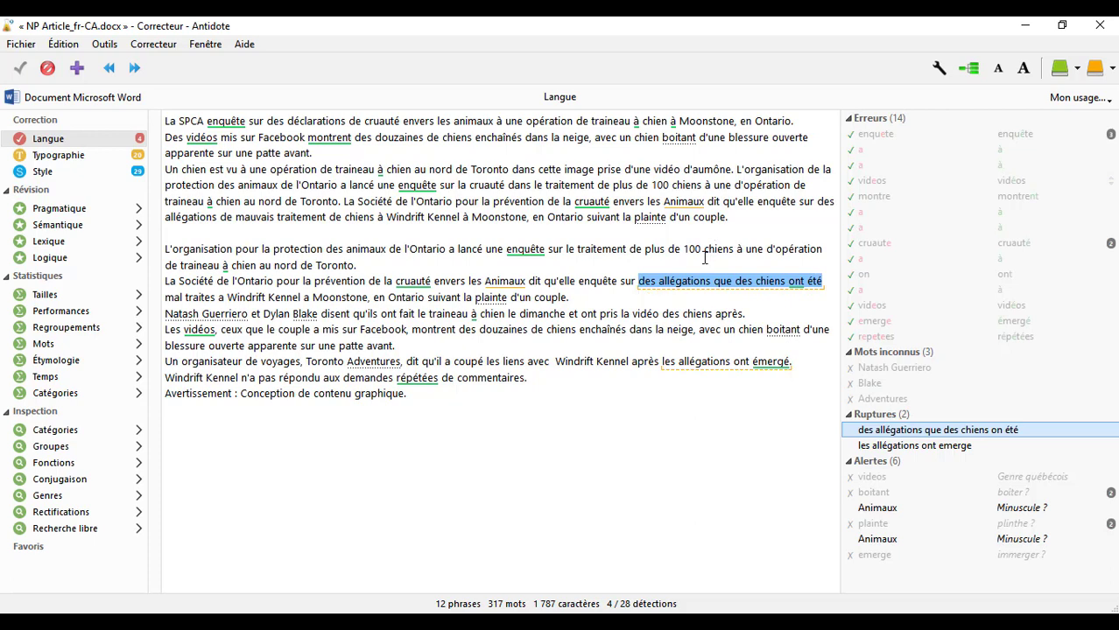
mouse_move(665, 285)
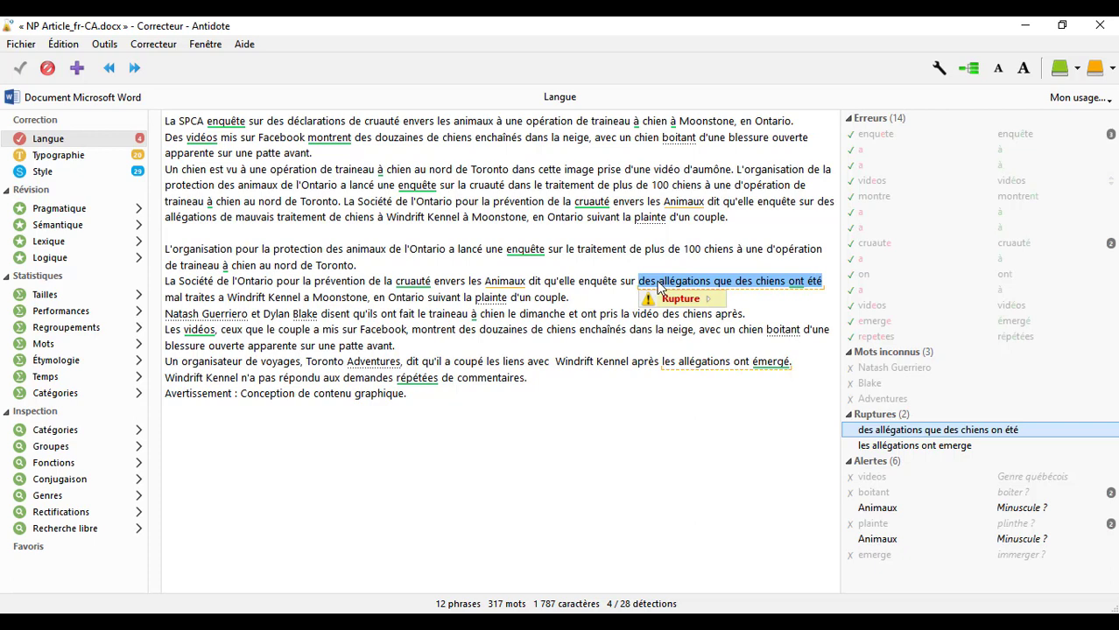
click(732, 281)
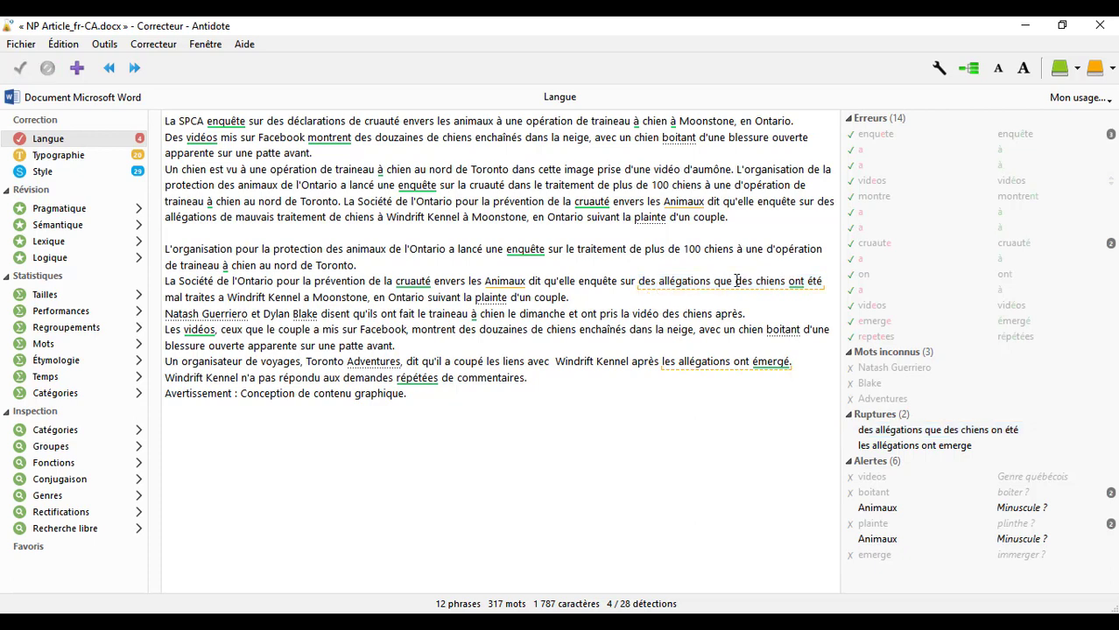
key(BackSpace)
key(BackSpace)
key(BackSpace)
key(BackSpace)
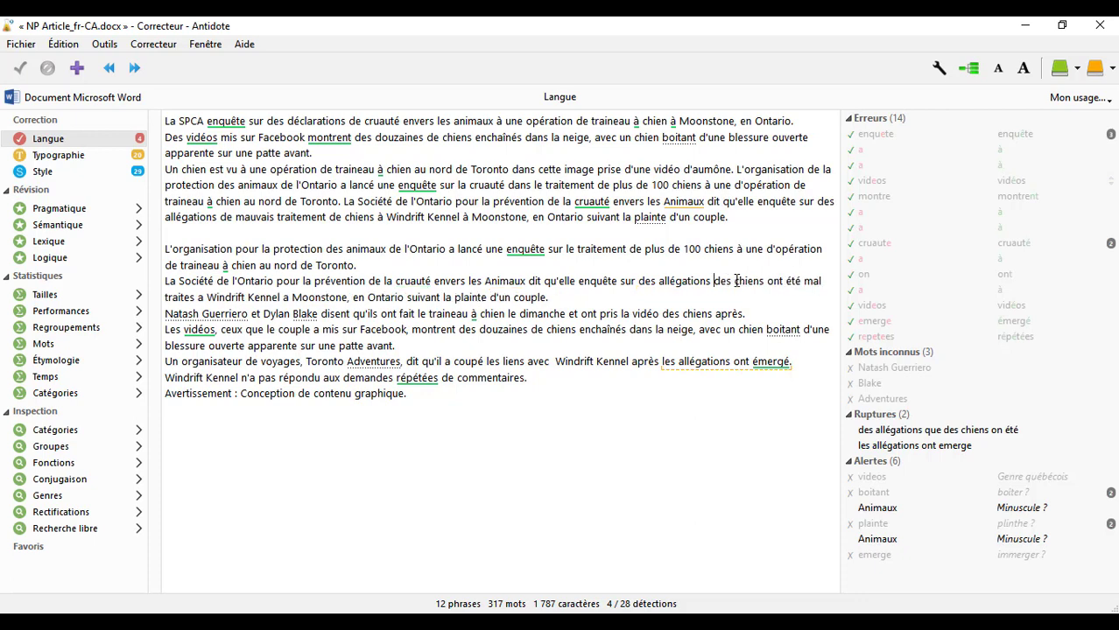
text(selon )
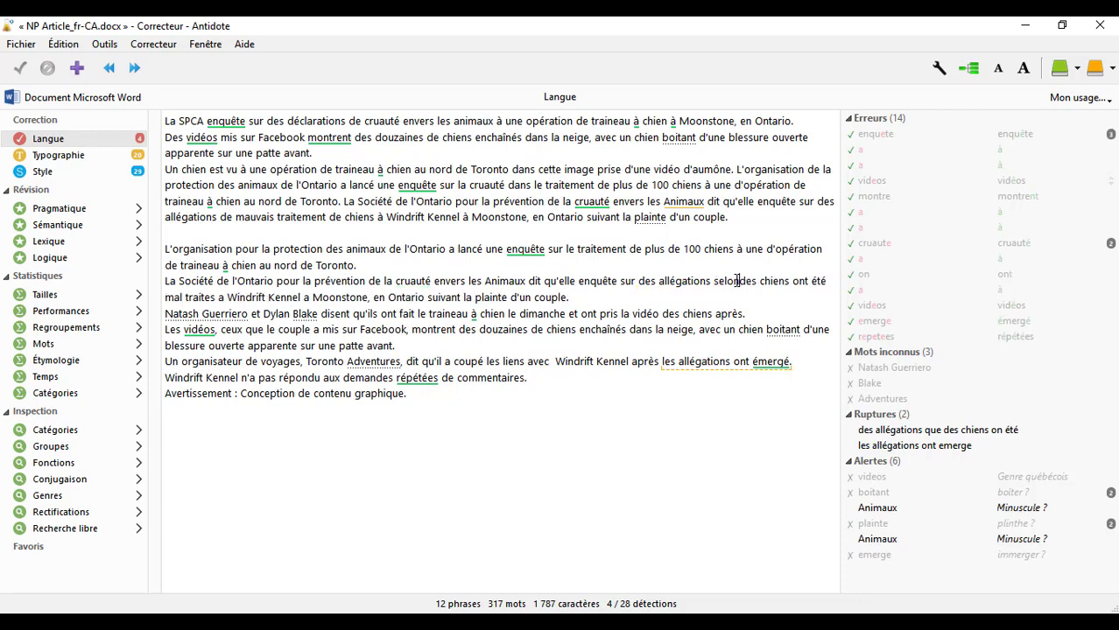
text(les)
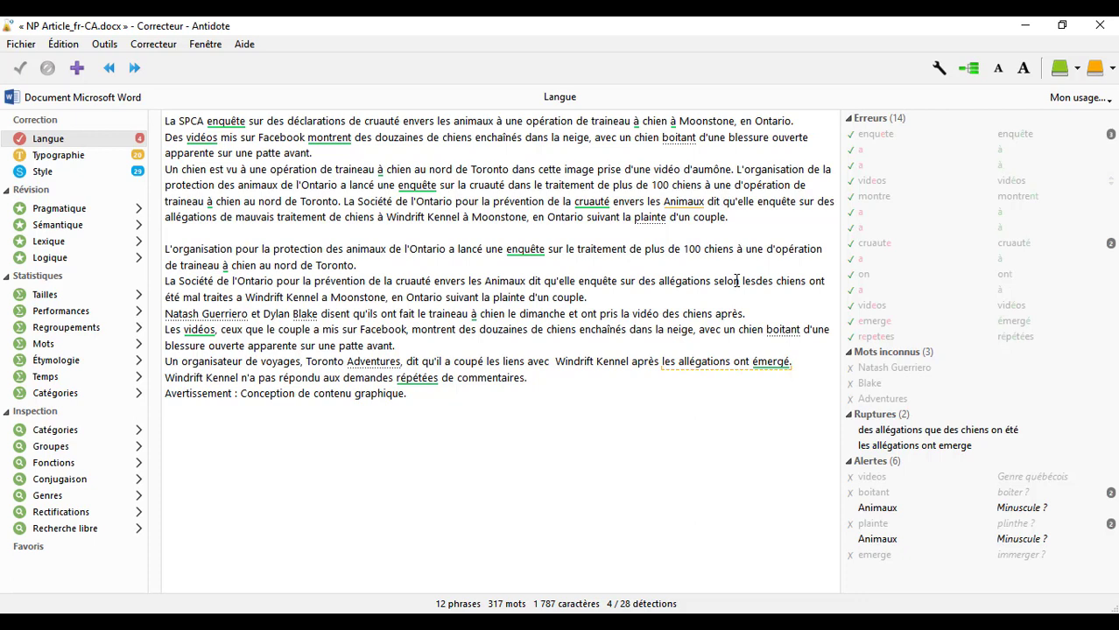
text(quelles des)
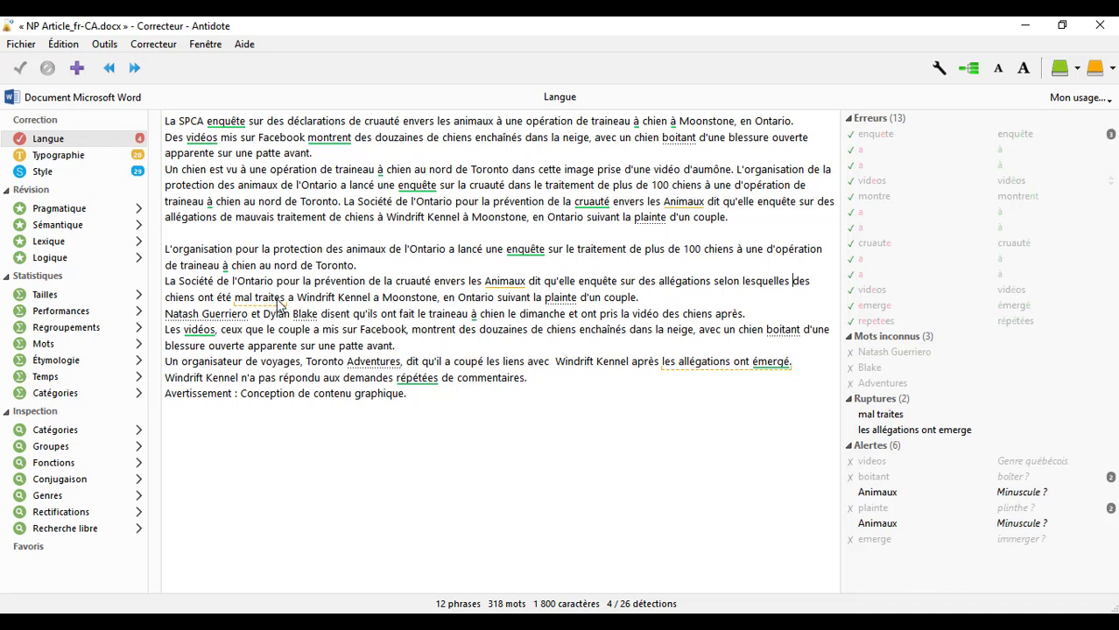
Step: Correct "mal traites a Windrift Kennel a Moonstone" to "mal traités à Windrift Kennel à Moonstone"
mouse_move(279, 302)
key(BackSpace)
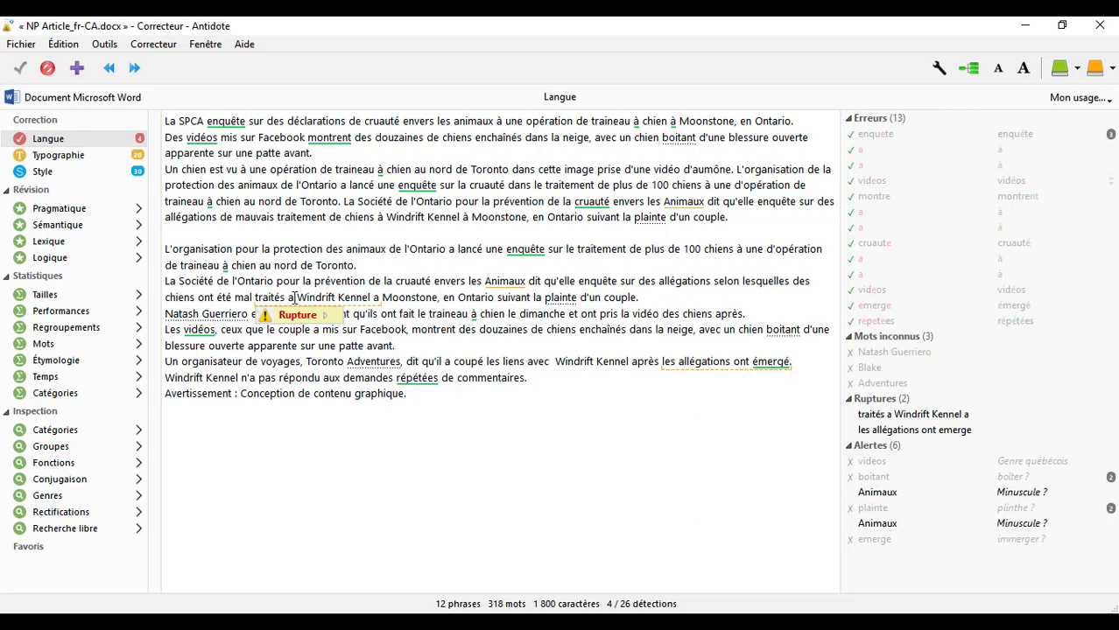
key(BackSpace)
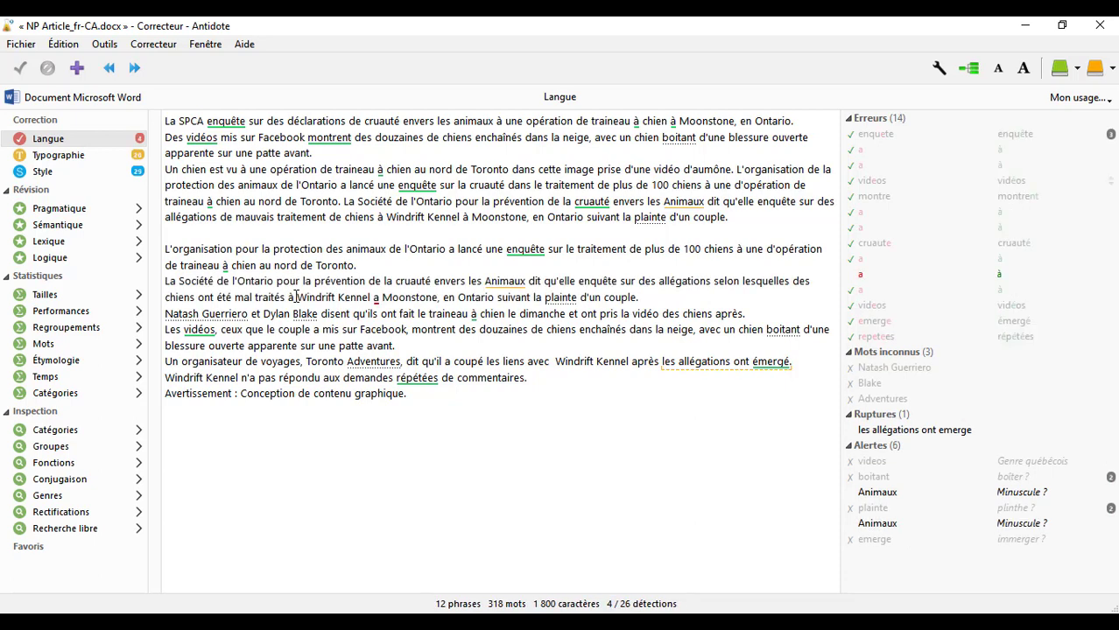
mouse_move(377, 301)
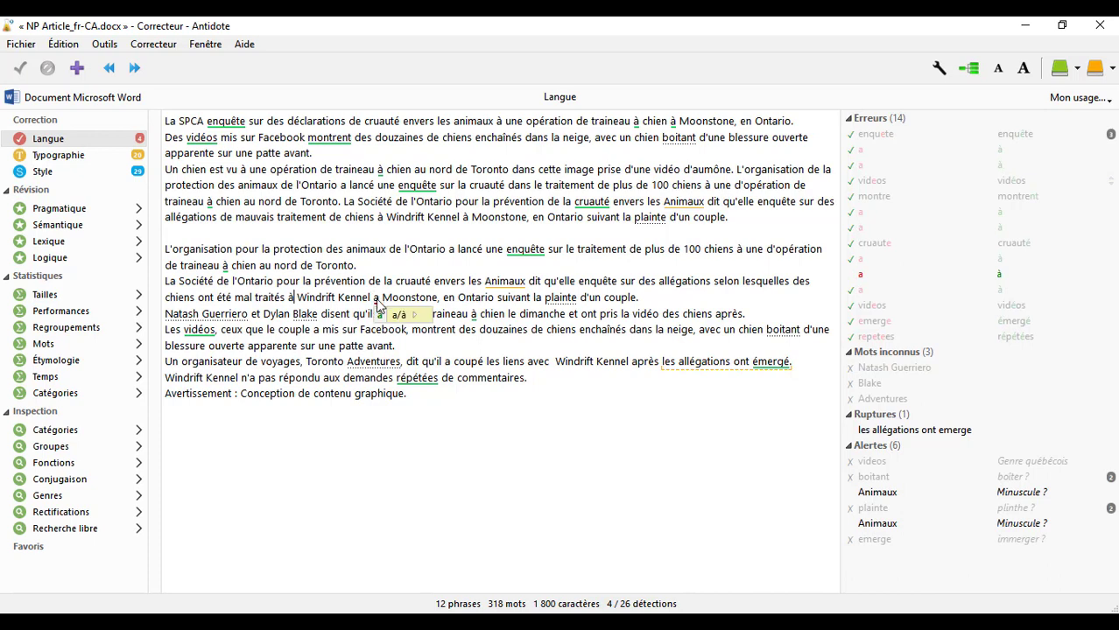
click(398, 319)
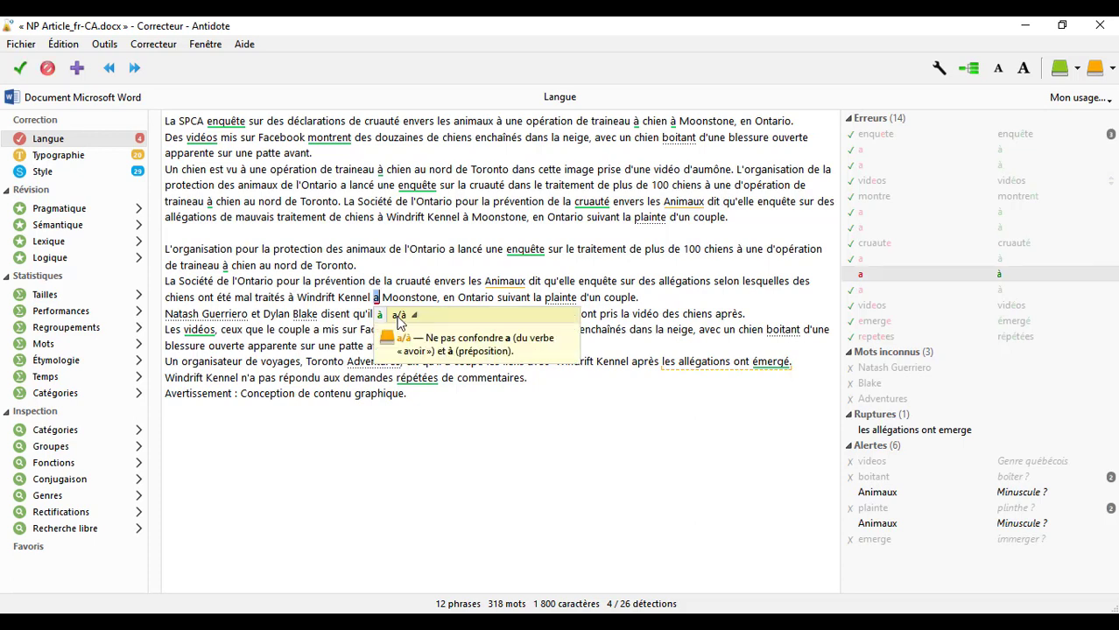
key(Return)
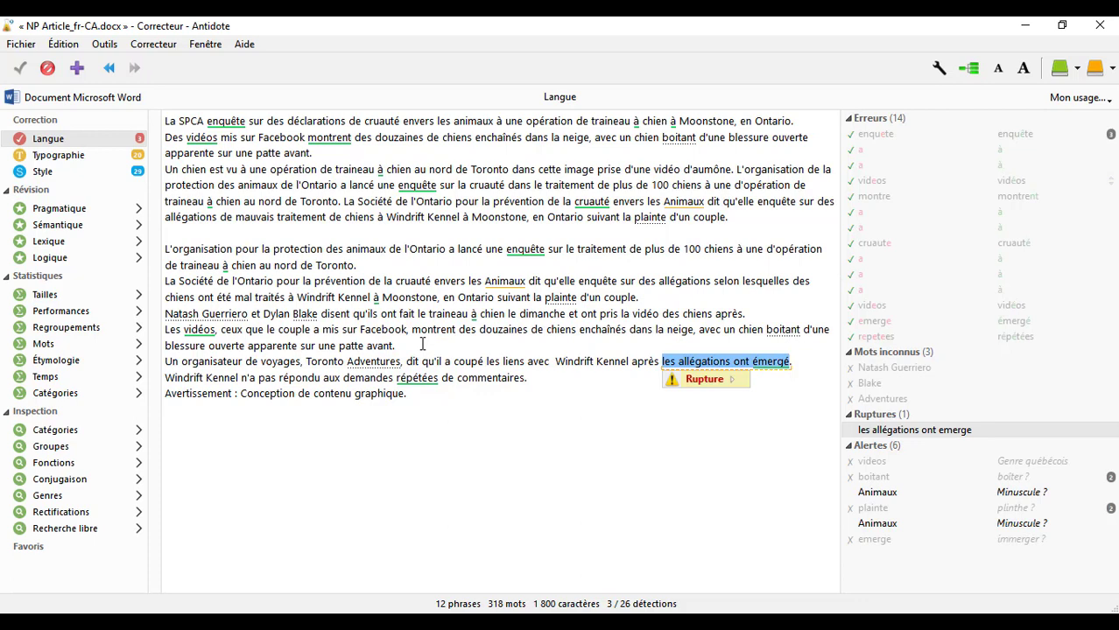
Step: Change "Animaux" to lowercase "animaux" in both "La Société de l'Ontario" sentences
mouse_move(493, 289)
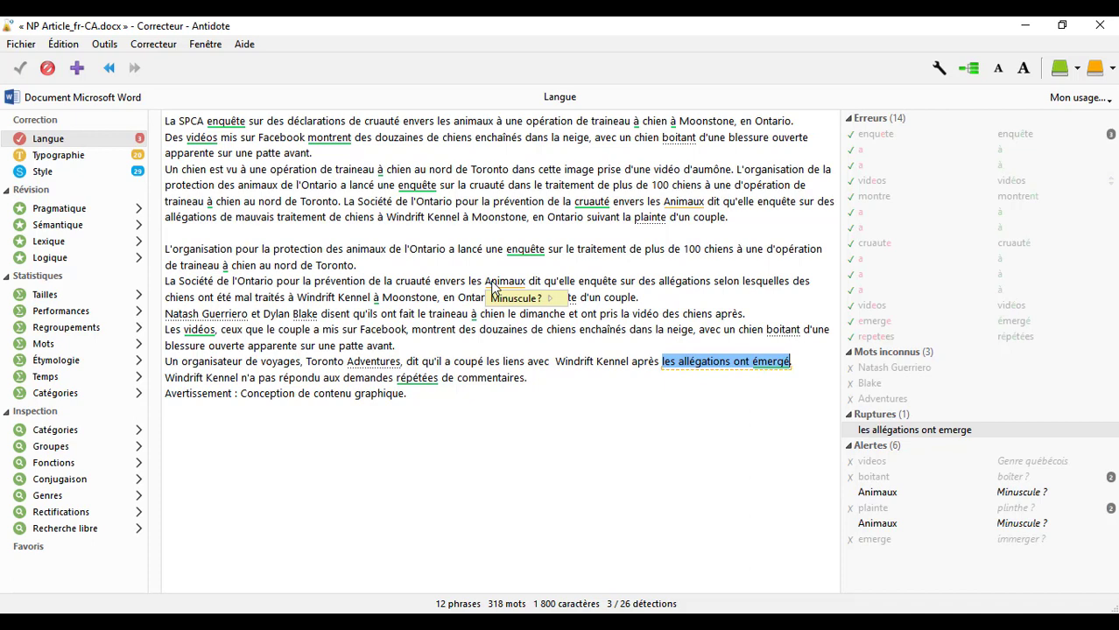
mouse_move(683, 207)
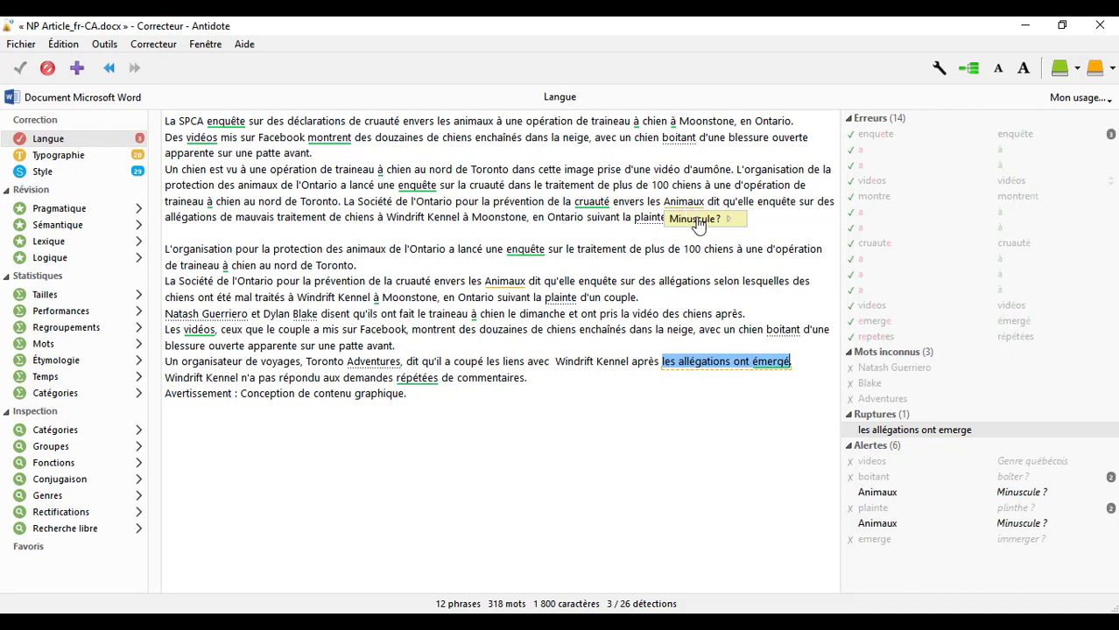
click(670, 205)
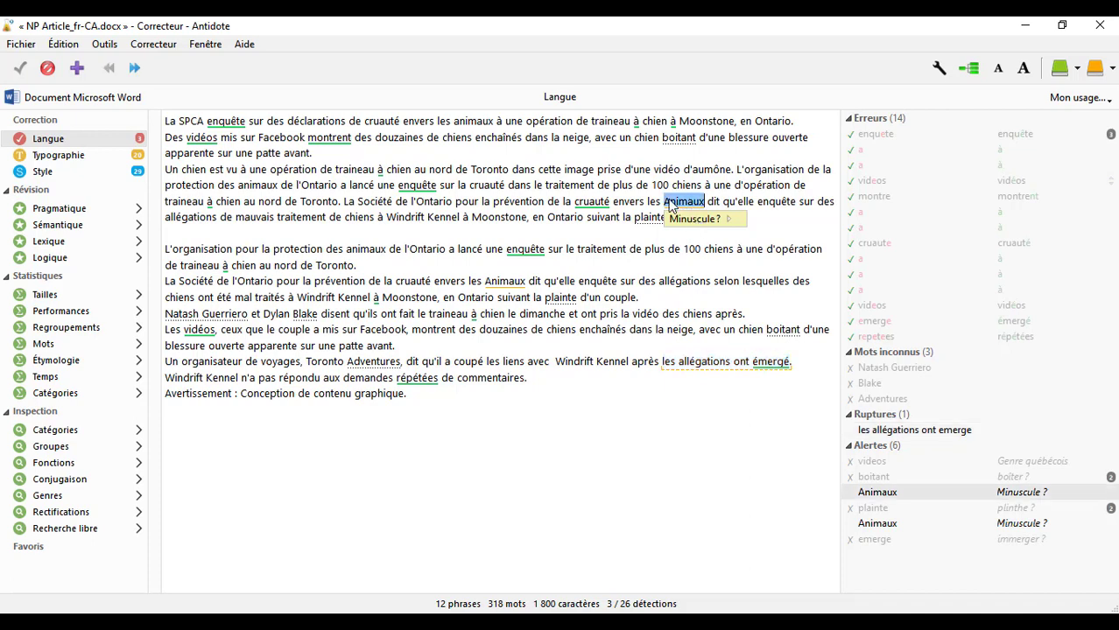
click(670, 206)
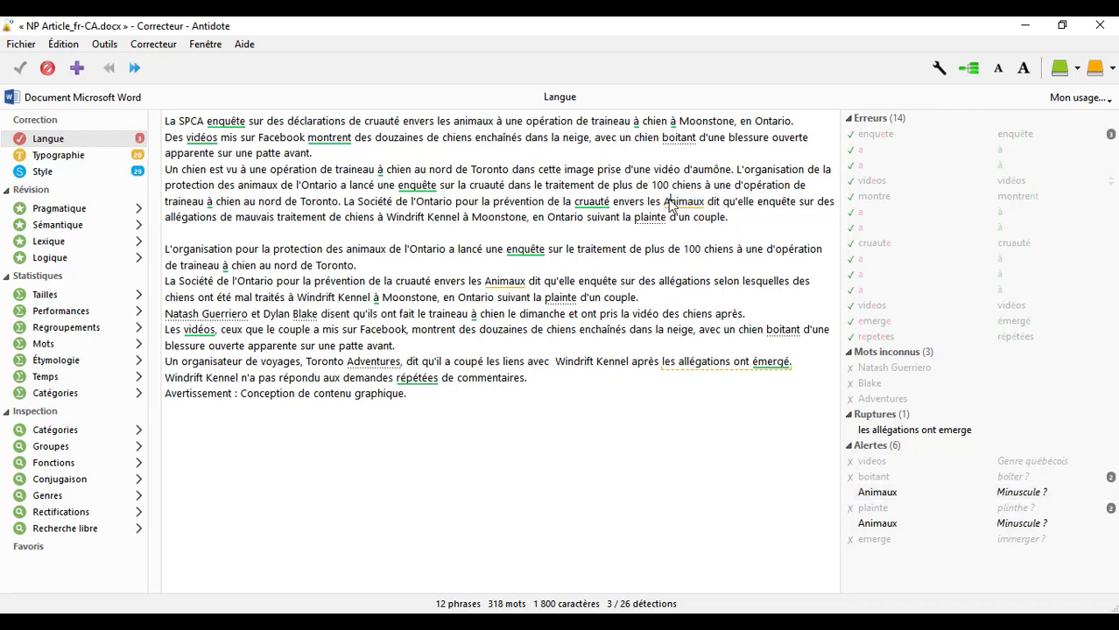
key(BackSpace)
text(a)
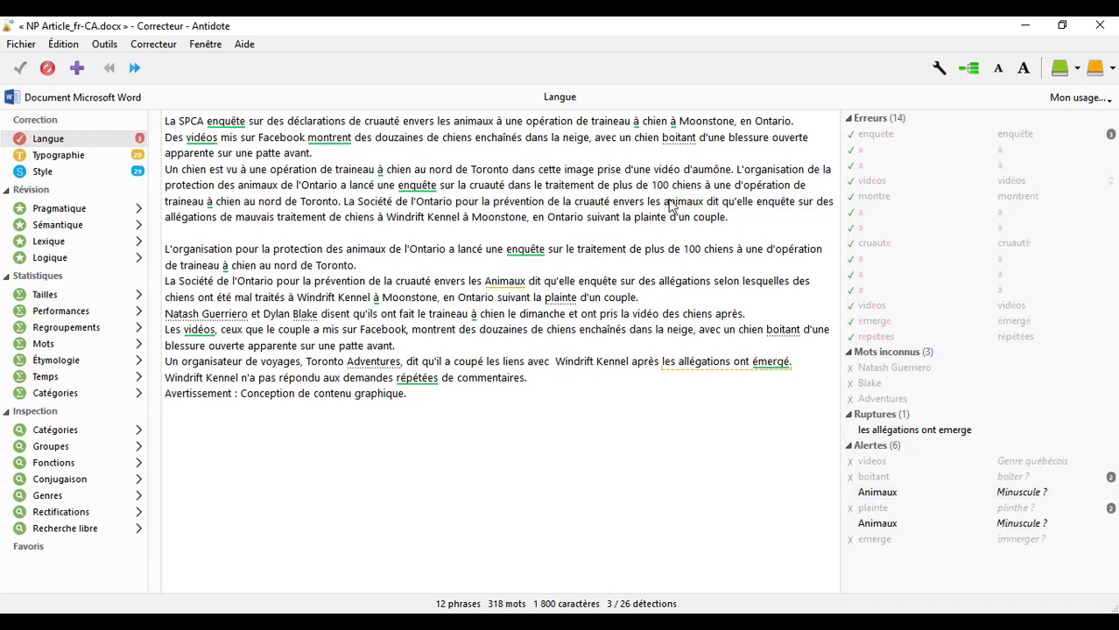
click(523, 287)
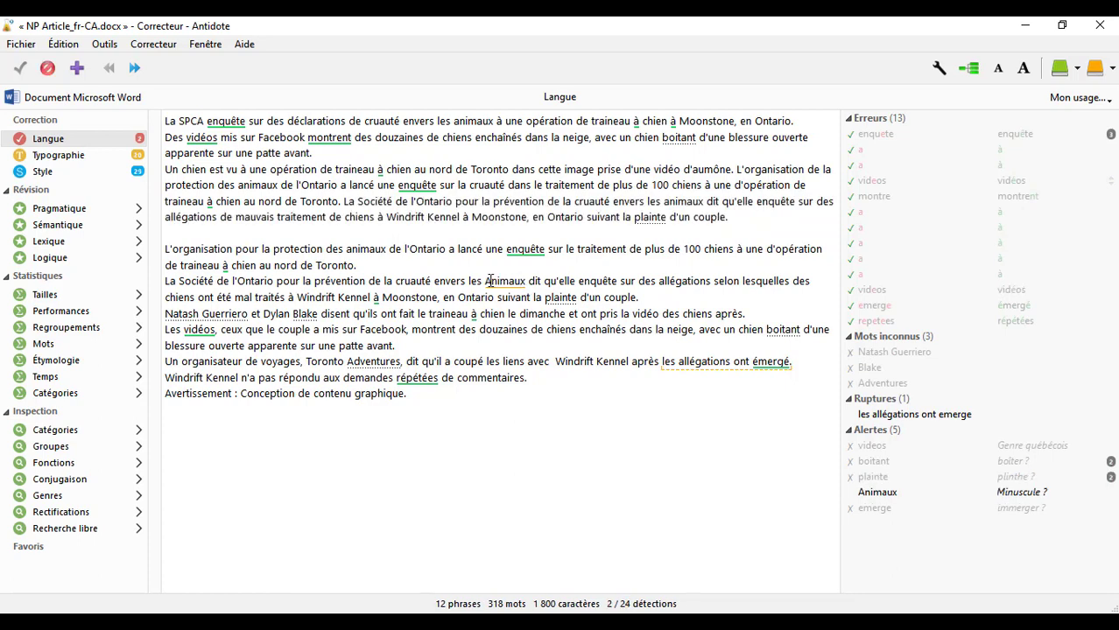
double_click(490, 280)
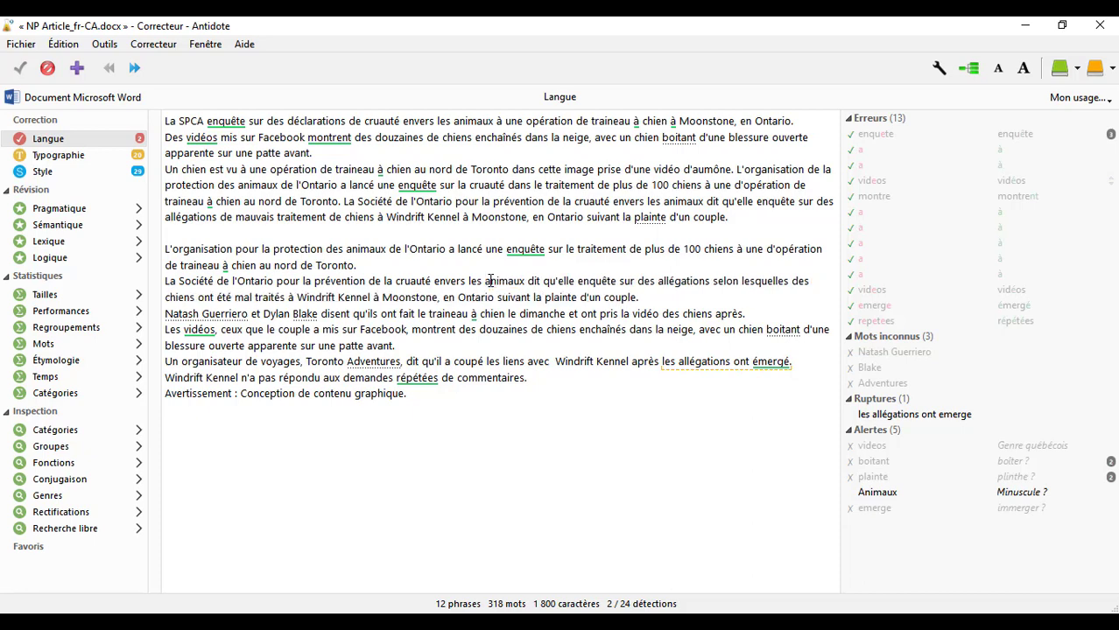
click(666, 299)
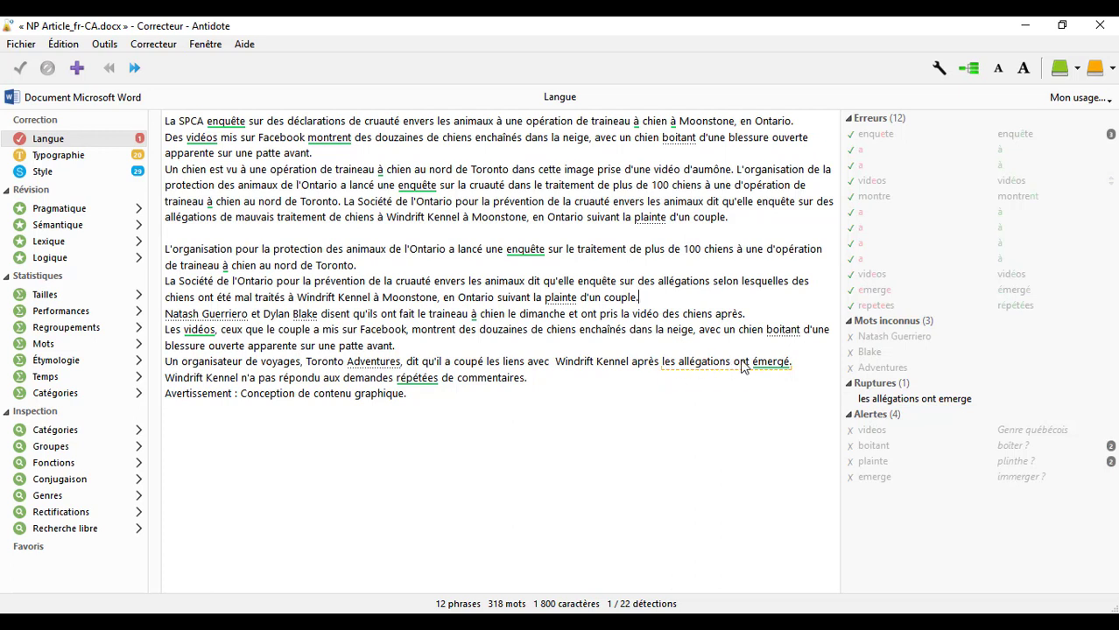
Step: Insert "que" after "après" so the flagged phrase reads "après que les allégations ont émergé"
mouse_move(768, 368)
click(661, 367)
text(que)
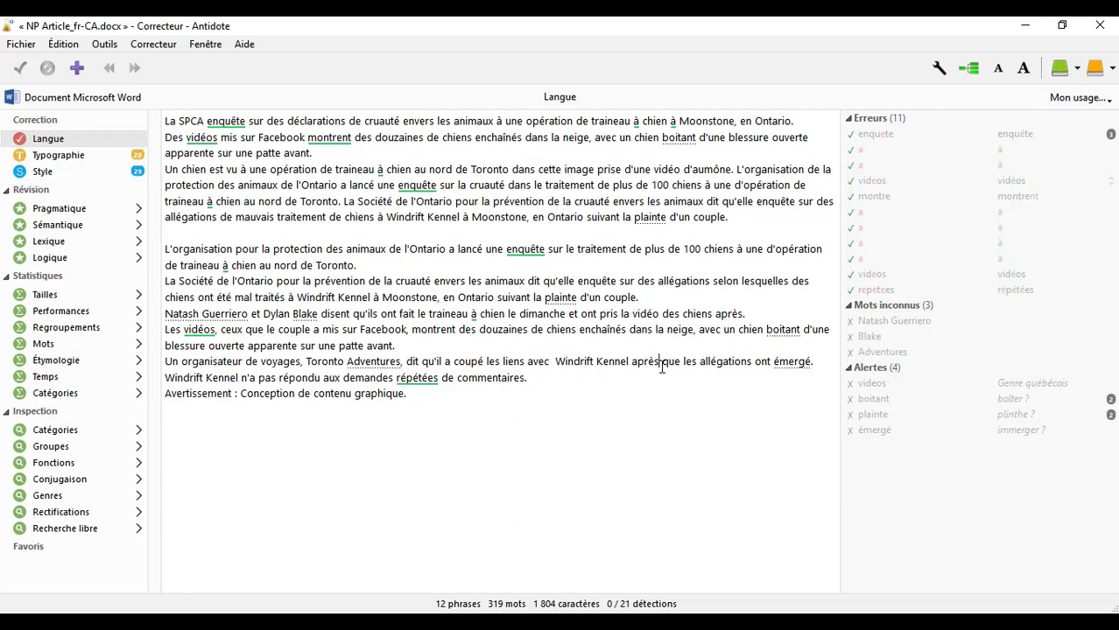
Step: Review the remaining ignored language alerts, including "videos", "boitant" and "plainte"
click(859, 388)
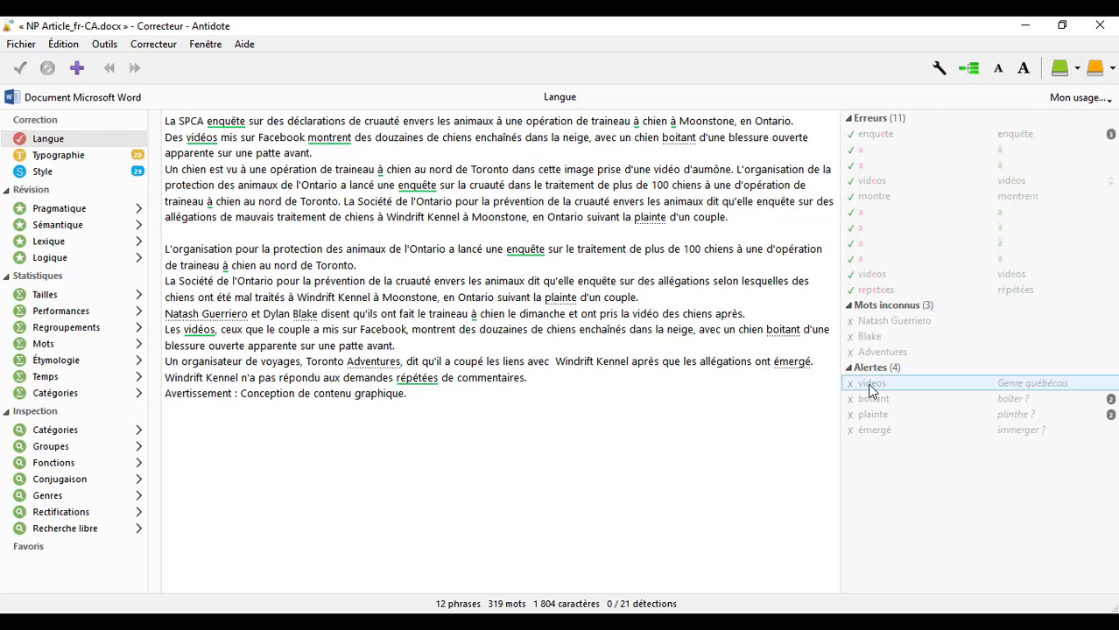
click(871, 400)
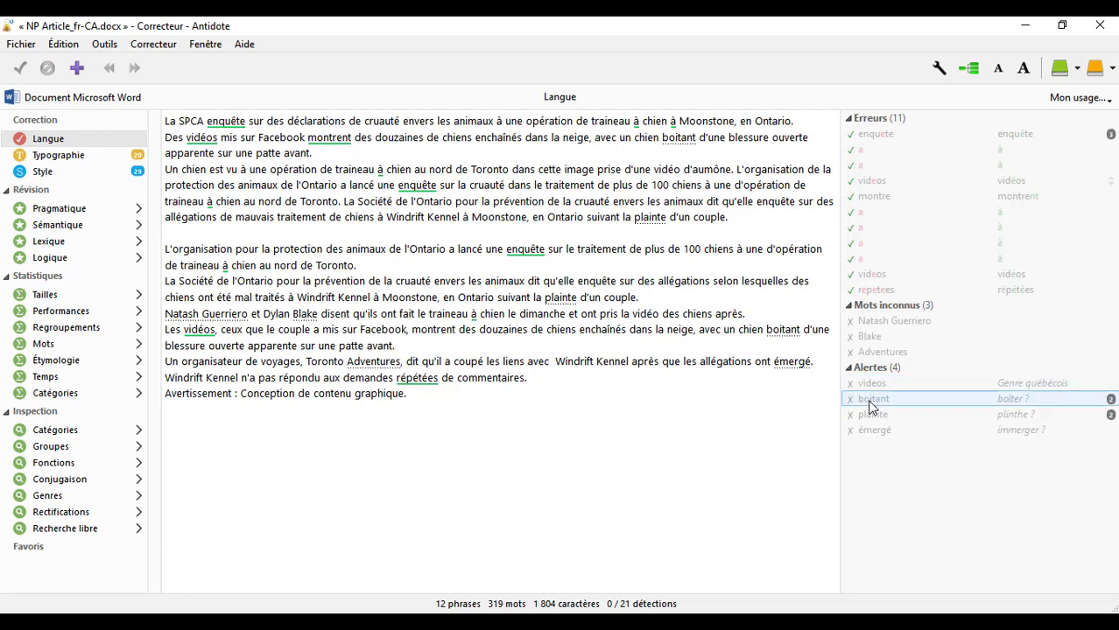
click(871, 414)
click(871, 401)
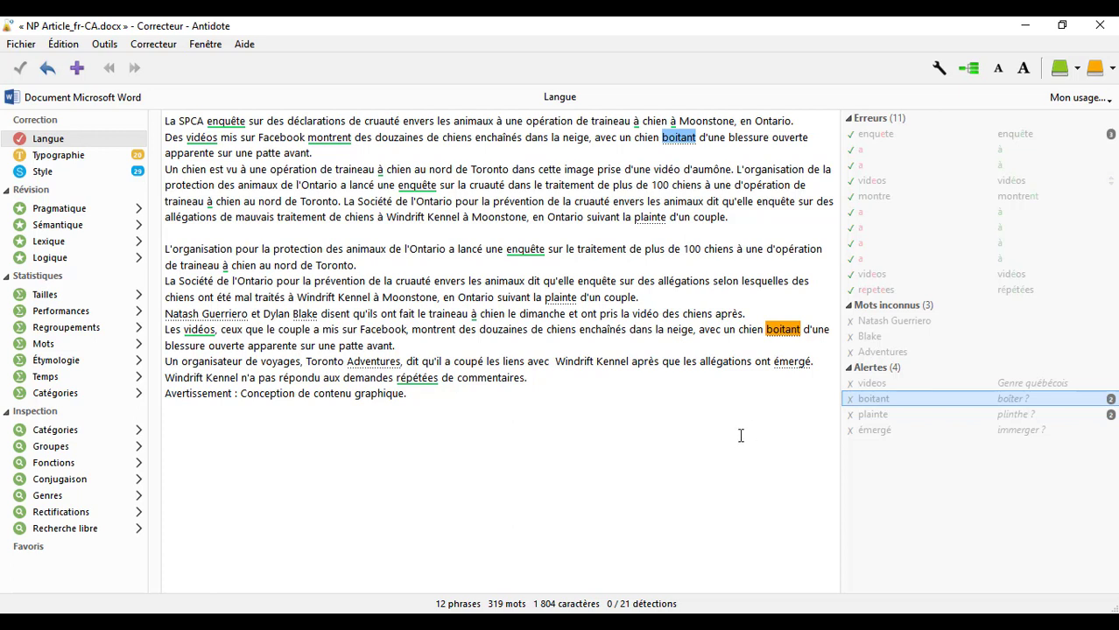
Step: Go to the typography corrections and accept the curved apostrophe (Apostrophe courbe) correction for all its occurrences
click(63, 159)
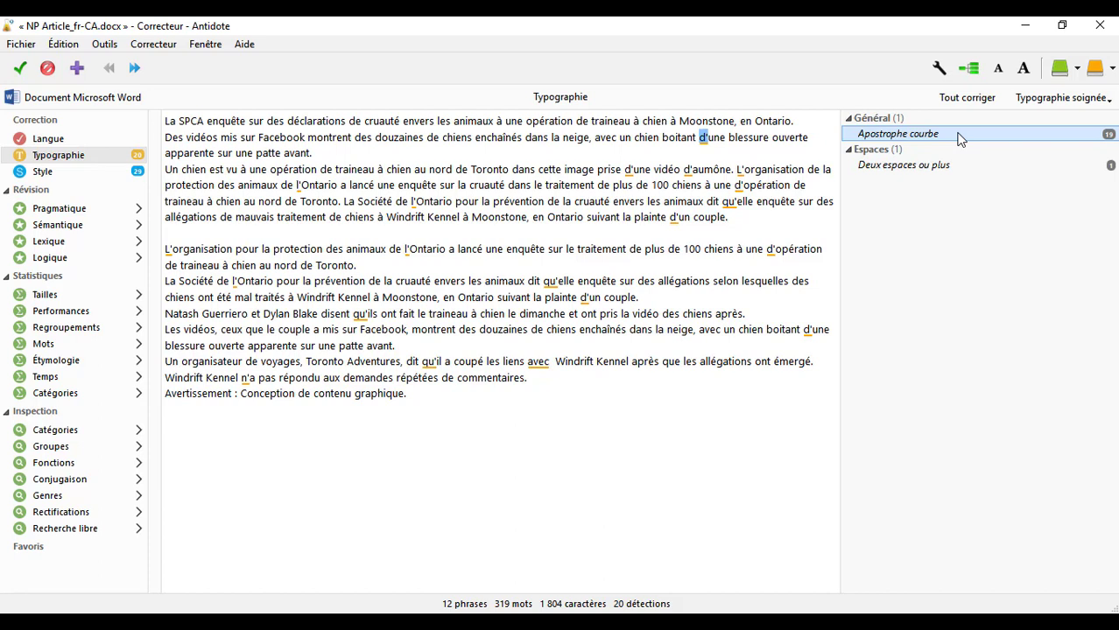
mouse_move(705, 145)
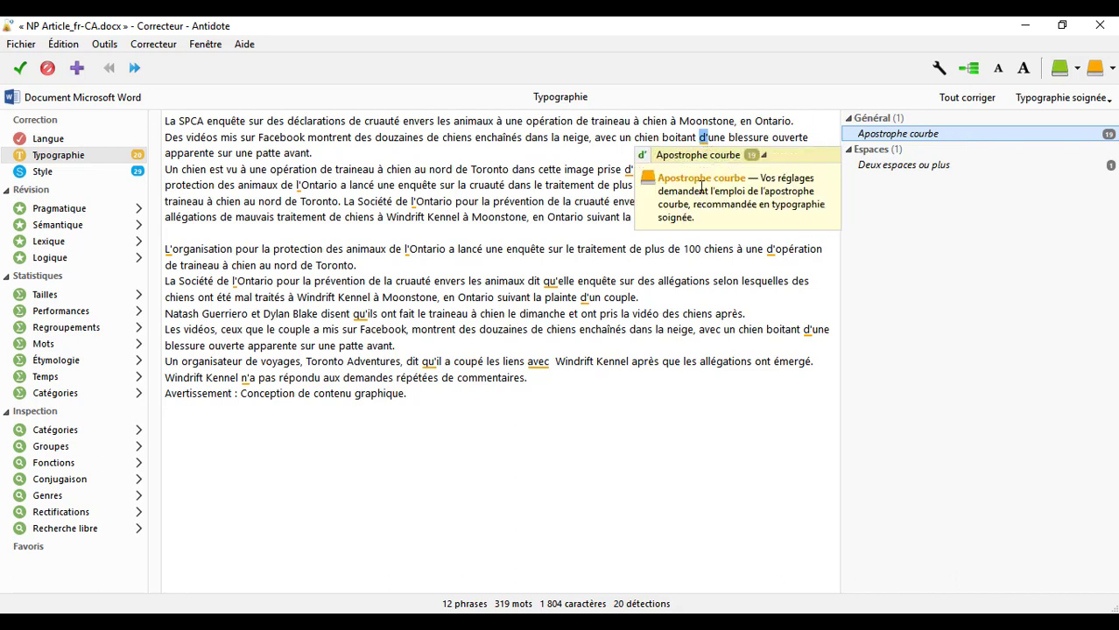
key(Return)
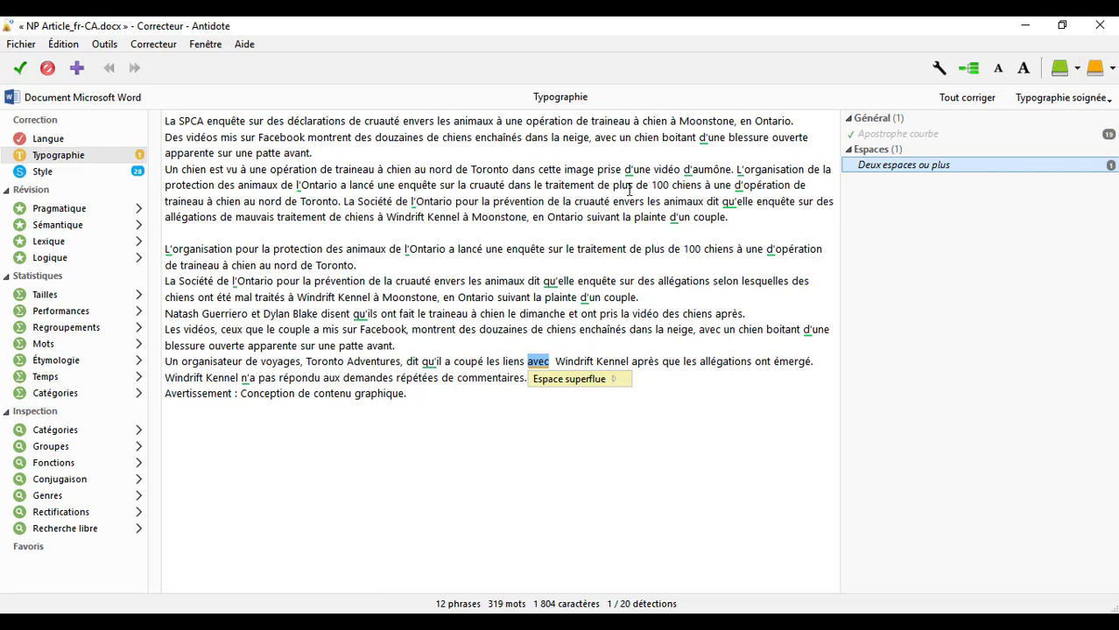
Step: Accept the "Deux espaces ou plus" correction to remove the extra space after "avec" before "Windrift Kennel"
click(553, 363)
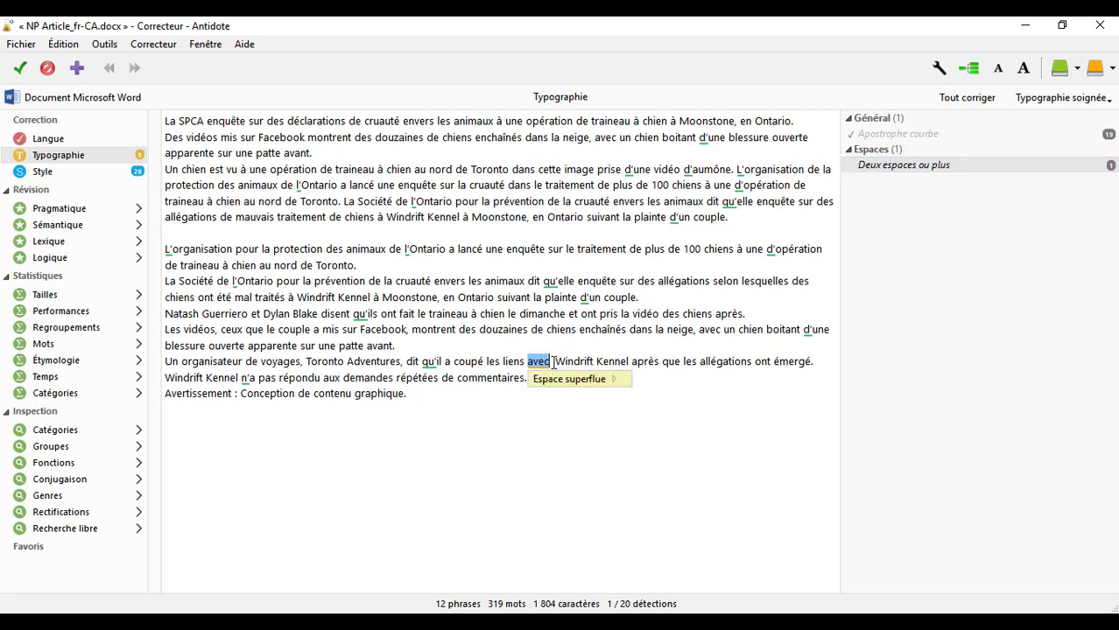
click(553, 362)
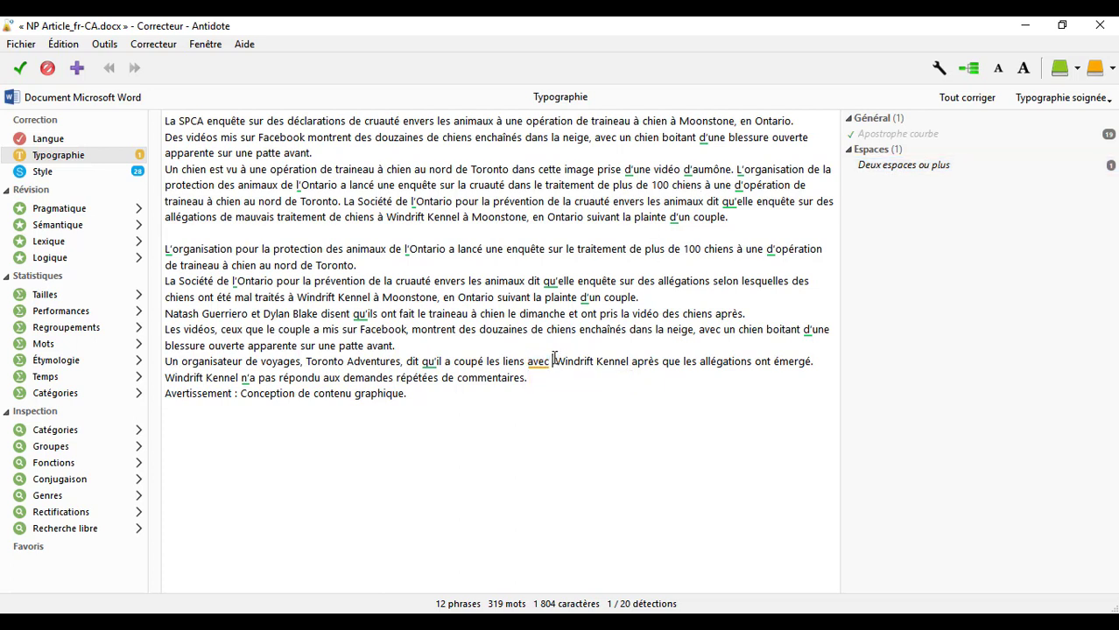
click(910, 168)
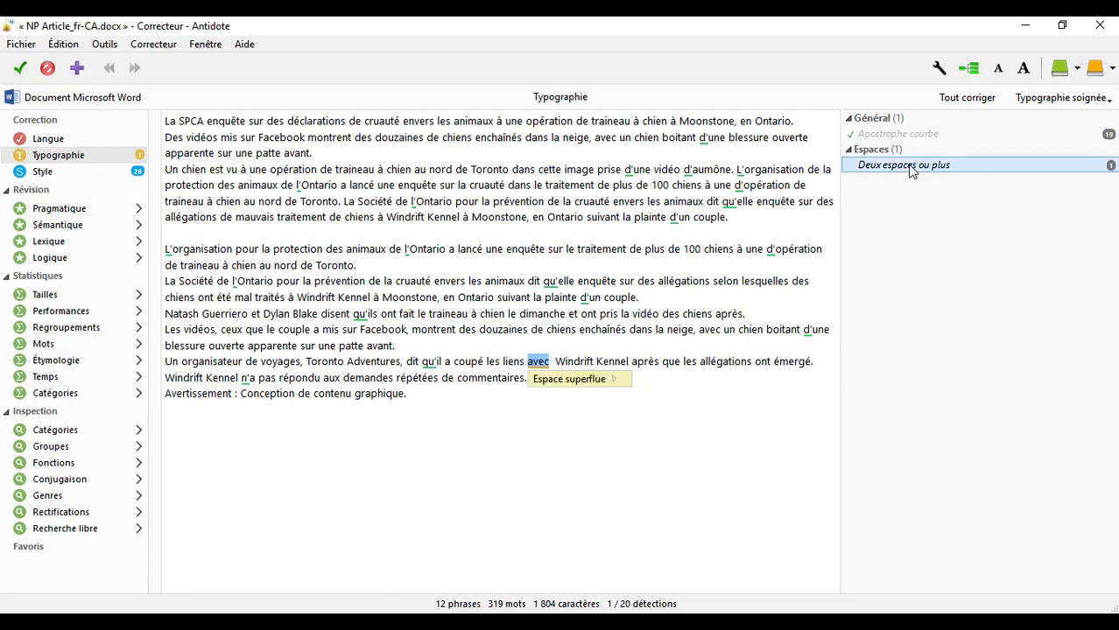
double_click(911, 168)
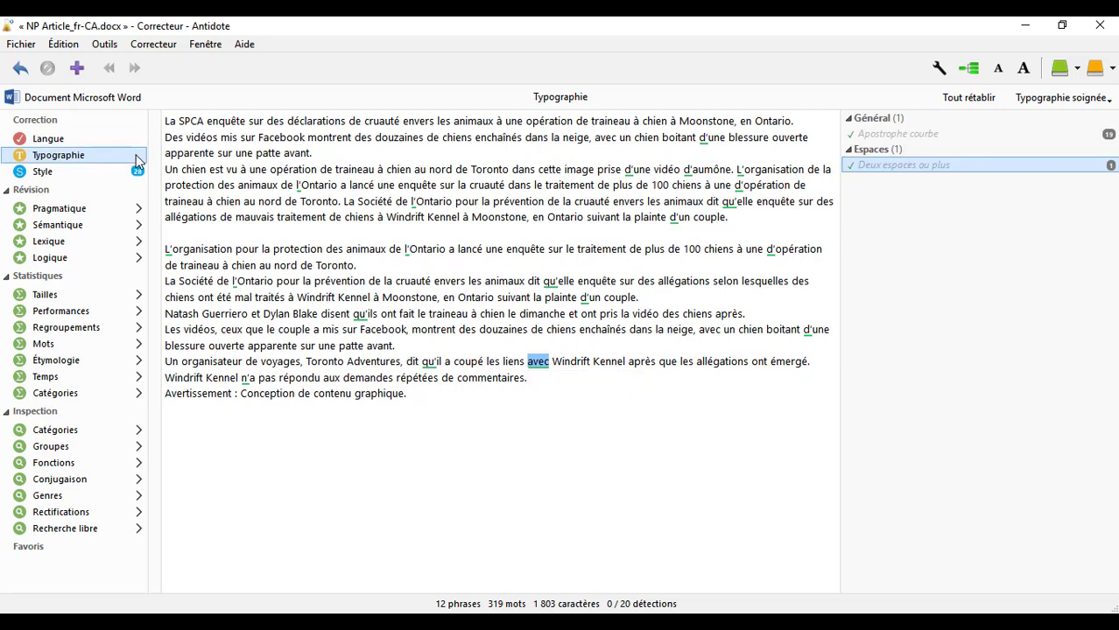
Step: Go to the style corrections and ignore every flagged word repetition (Répétitions), from "opération" through "vidéo"
click(62, 175)
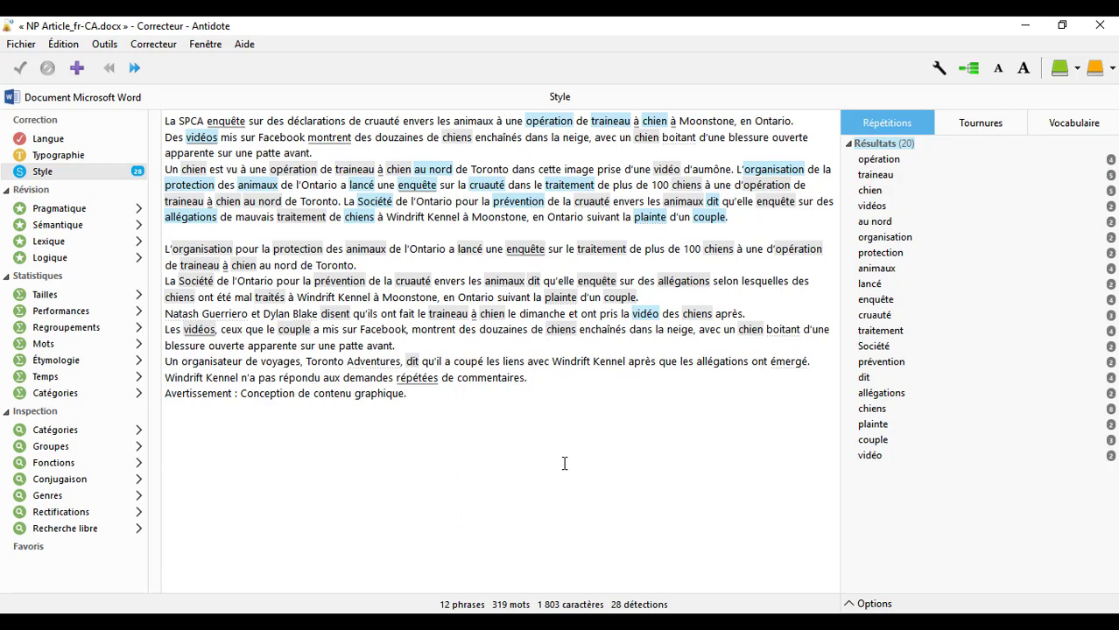
click(908, 158)
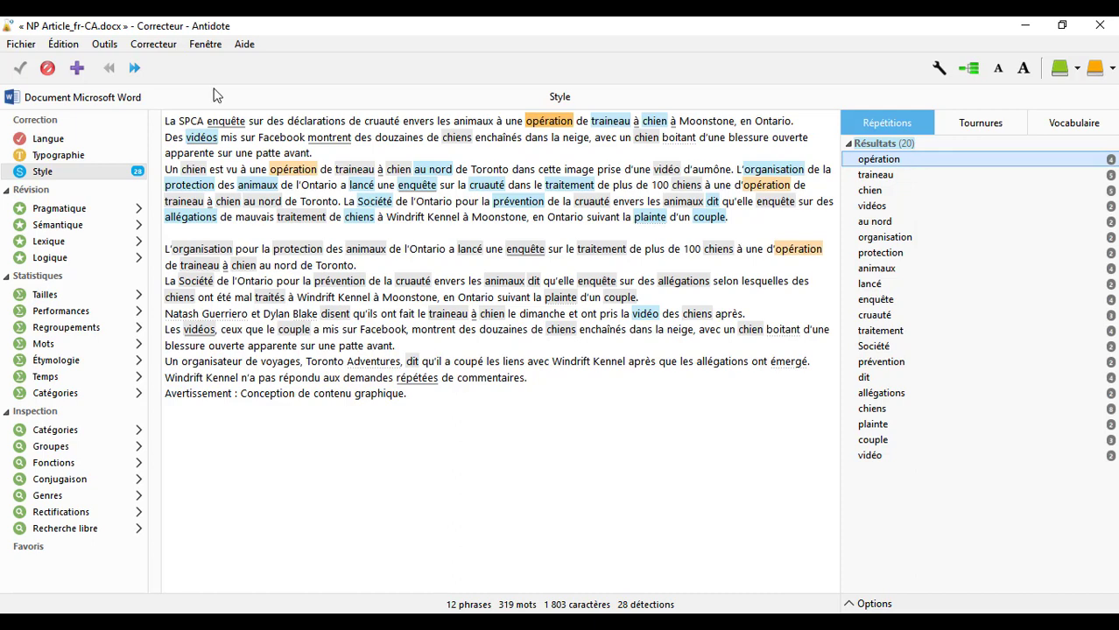
click(49, 73)
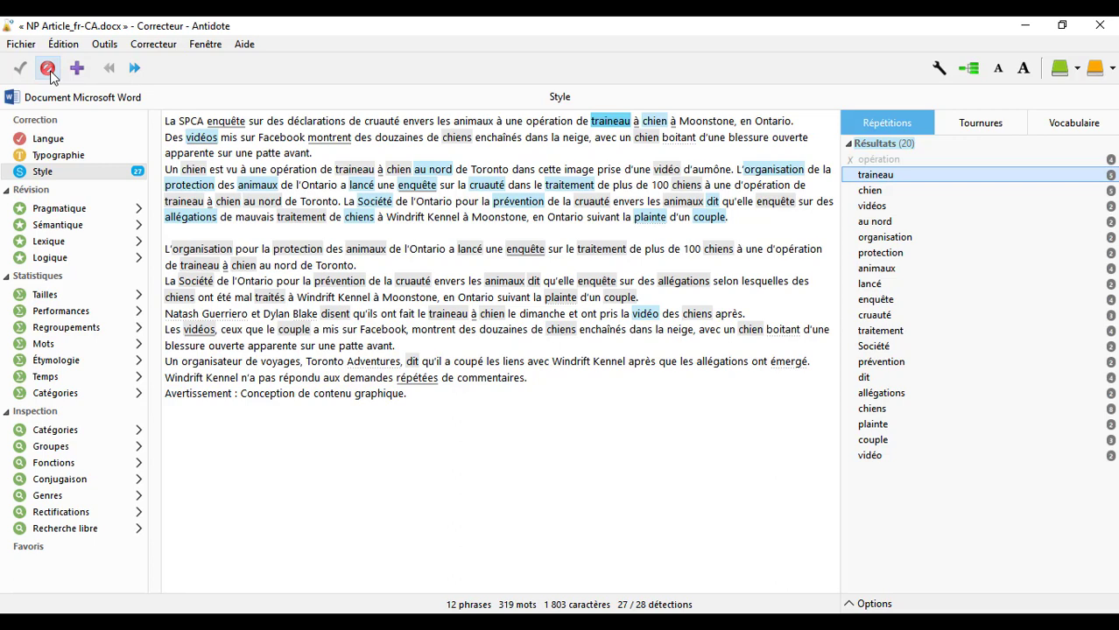
click(49, 70)
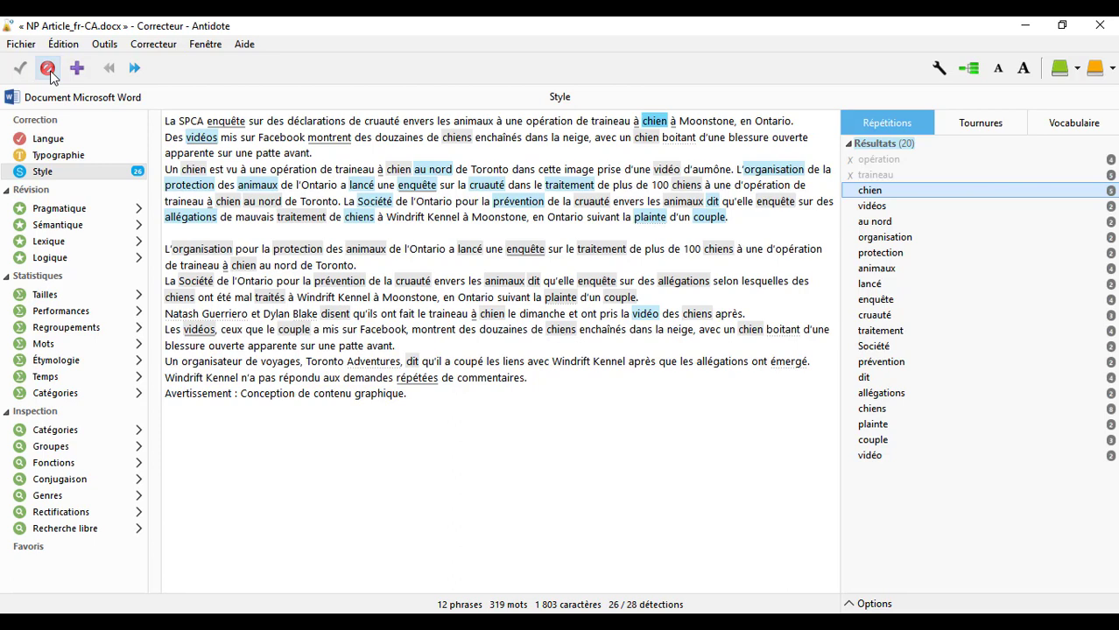
click(49, 72)
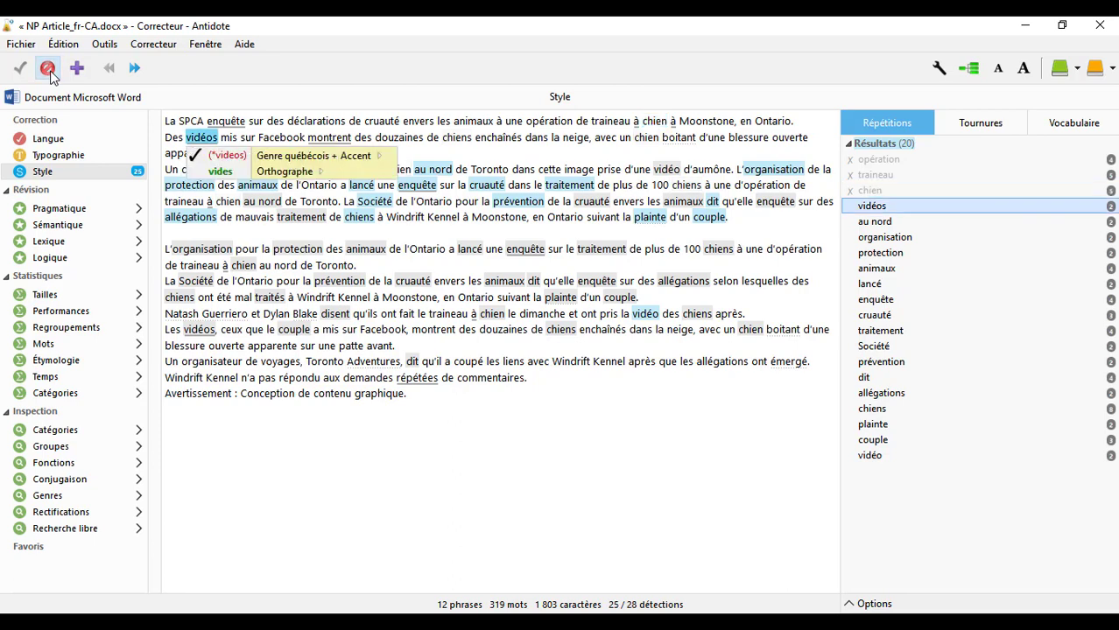
click(49, 72)
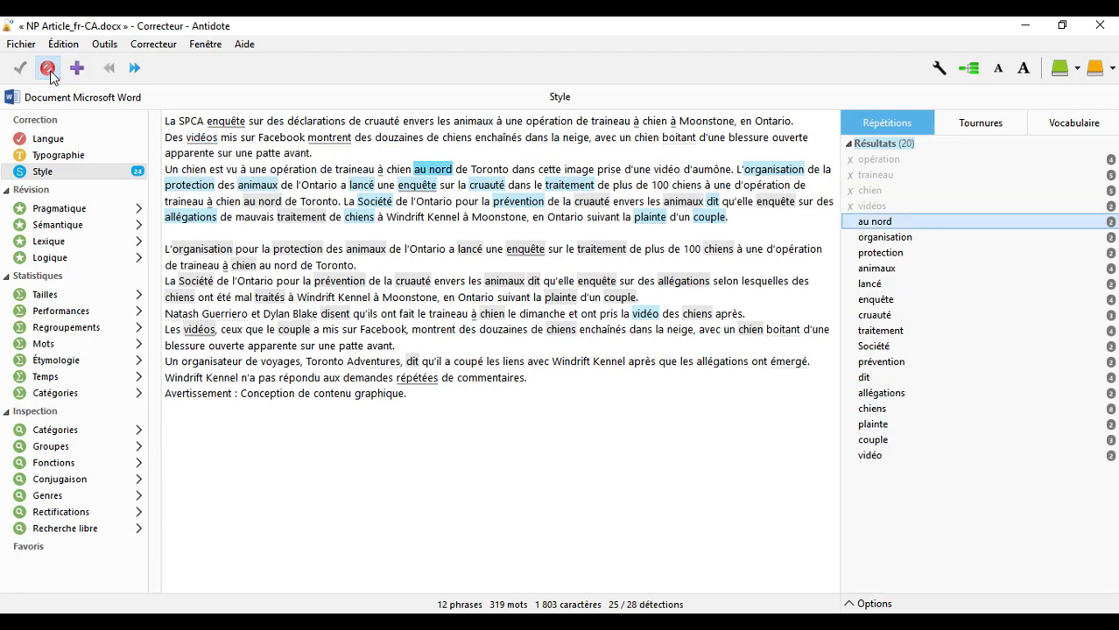
click(49, 72)
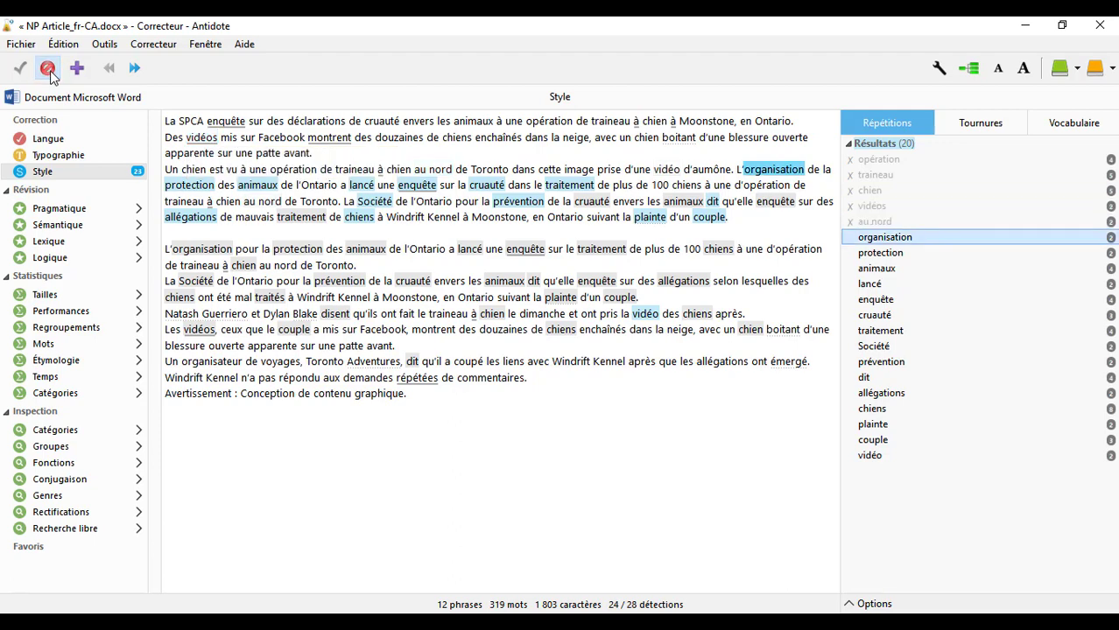
click(49, 71)
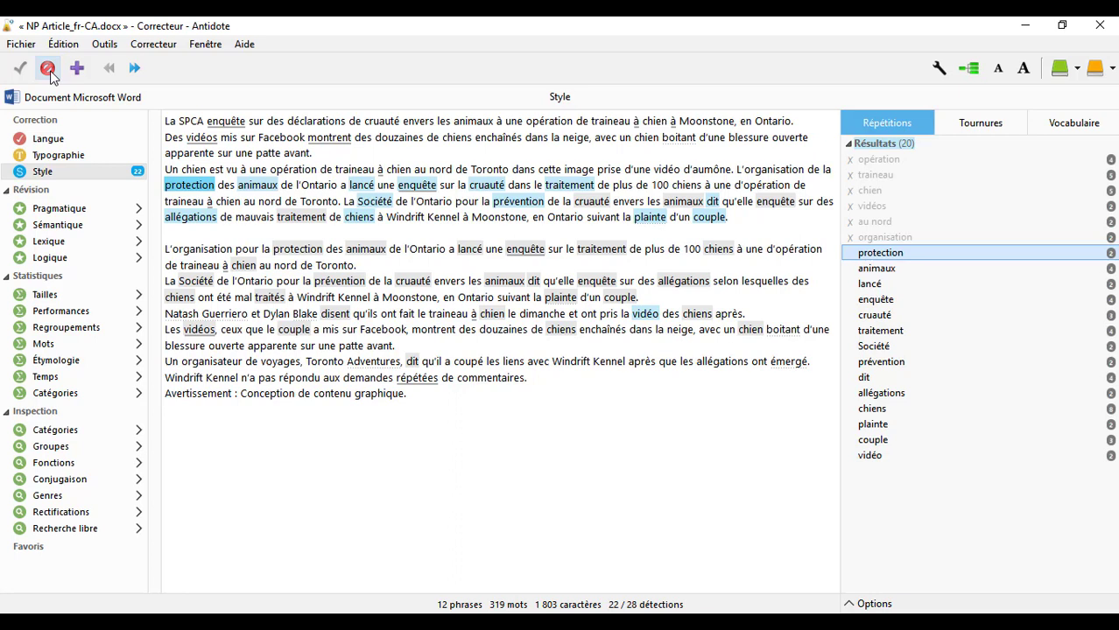
click(49, 72)
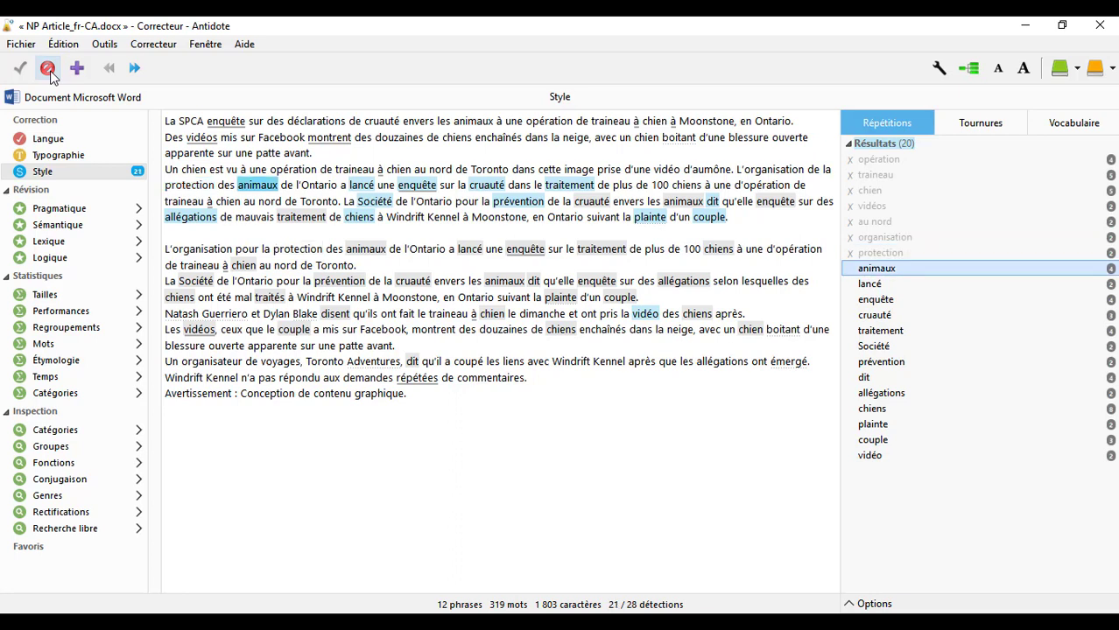
click(49, 72)
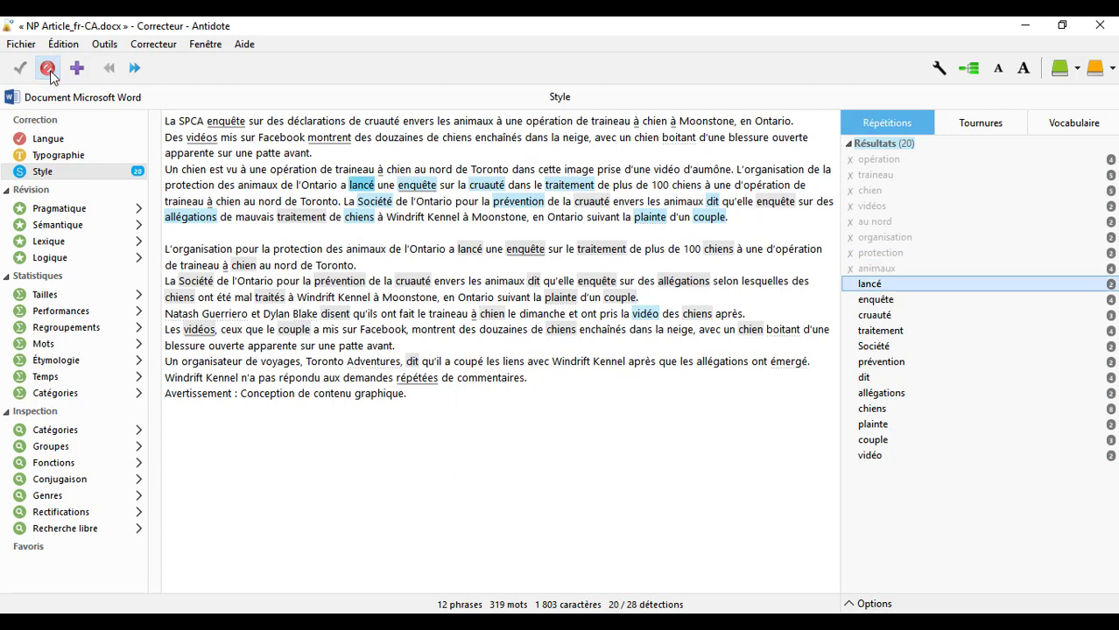
click(49, 72)
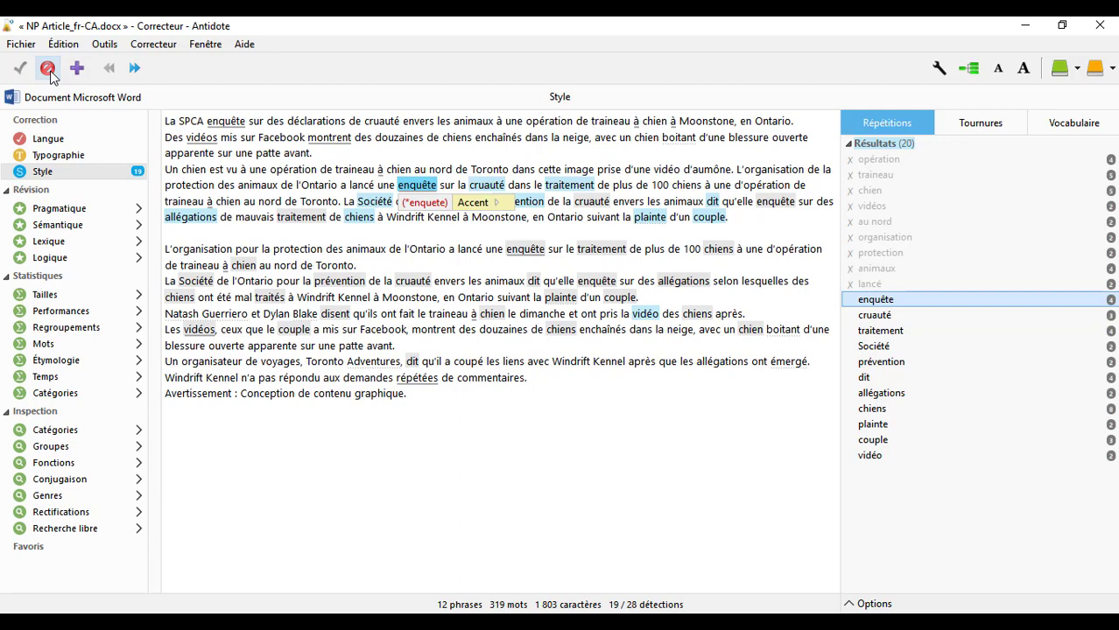
click(48, 69)
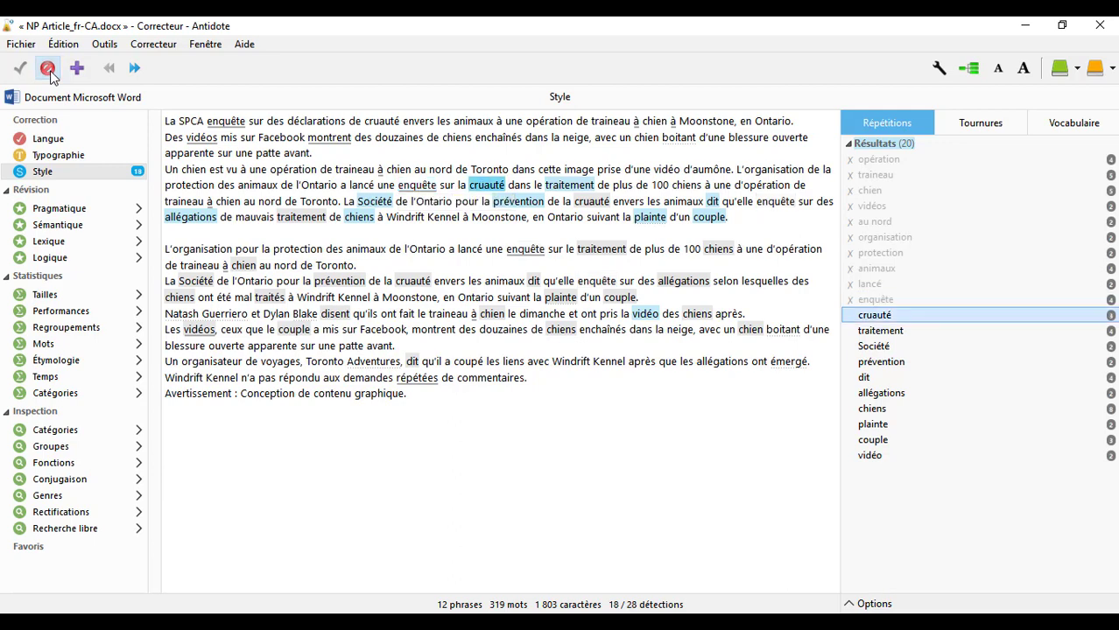
click(49, 73)
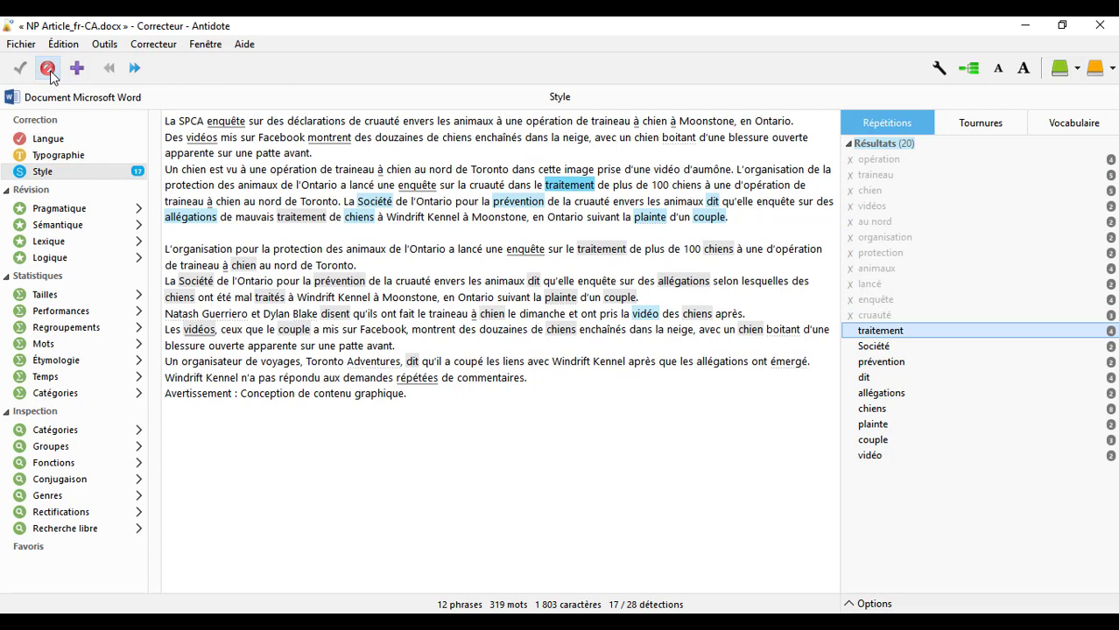
click(49, 73)
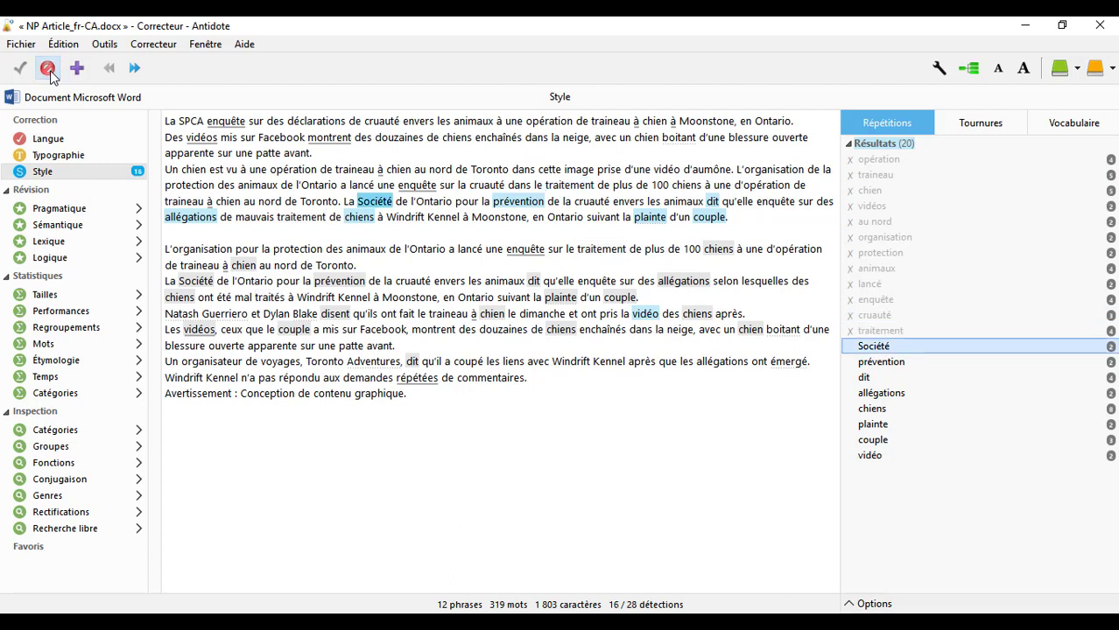
click(49, 73)
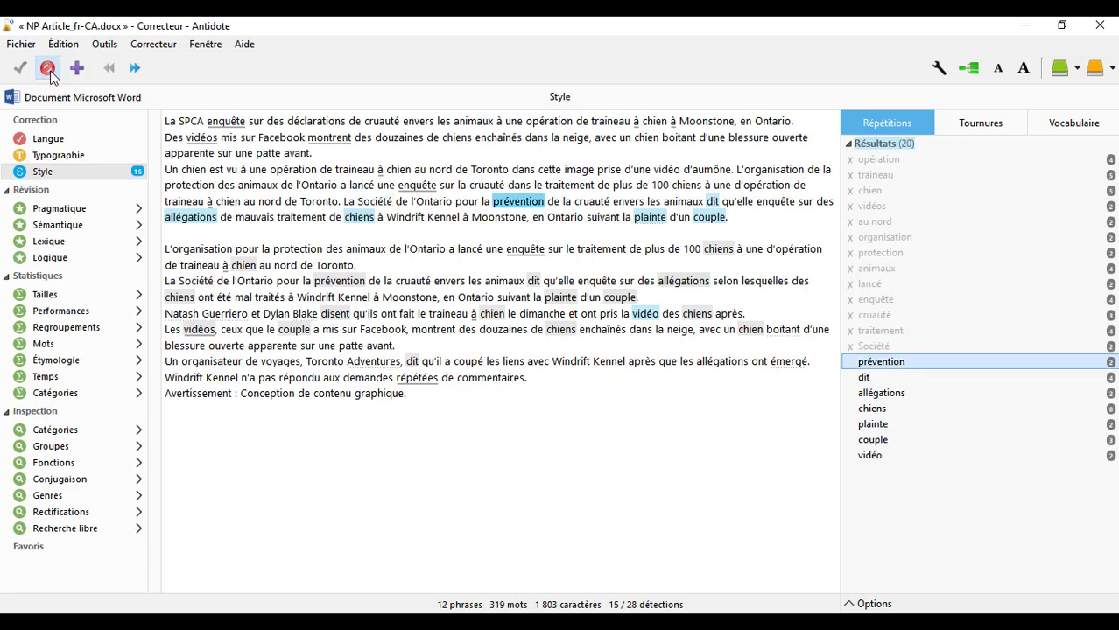
click(49, 73)
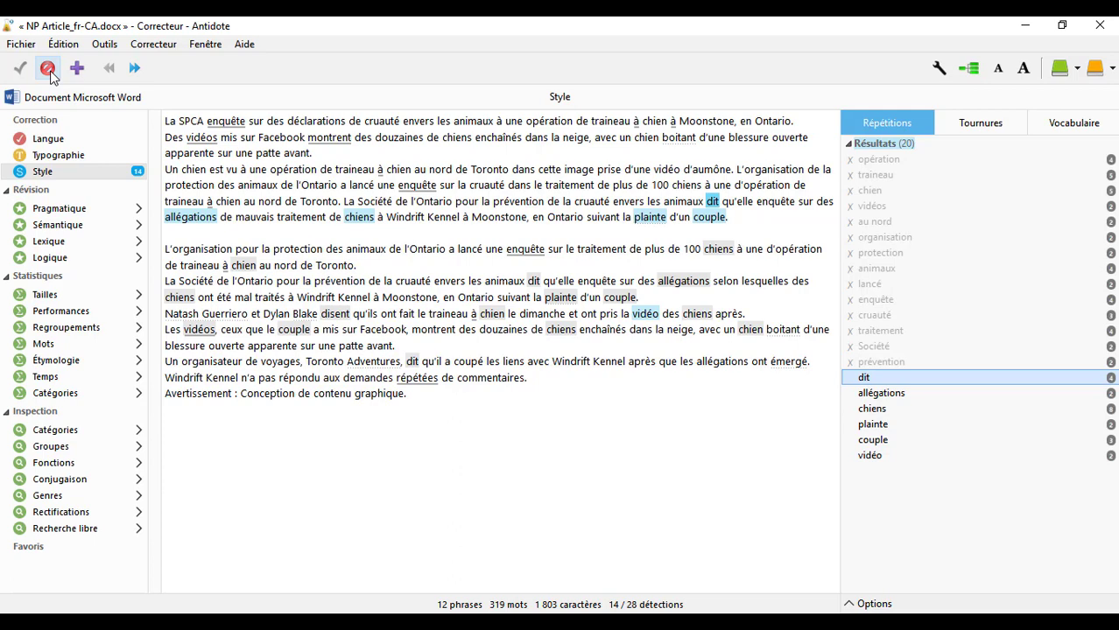
click(49, 73)
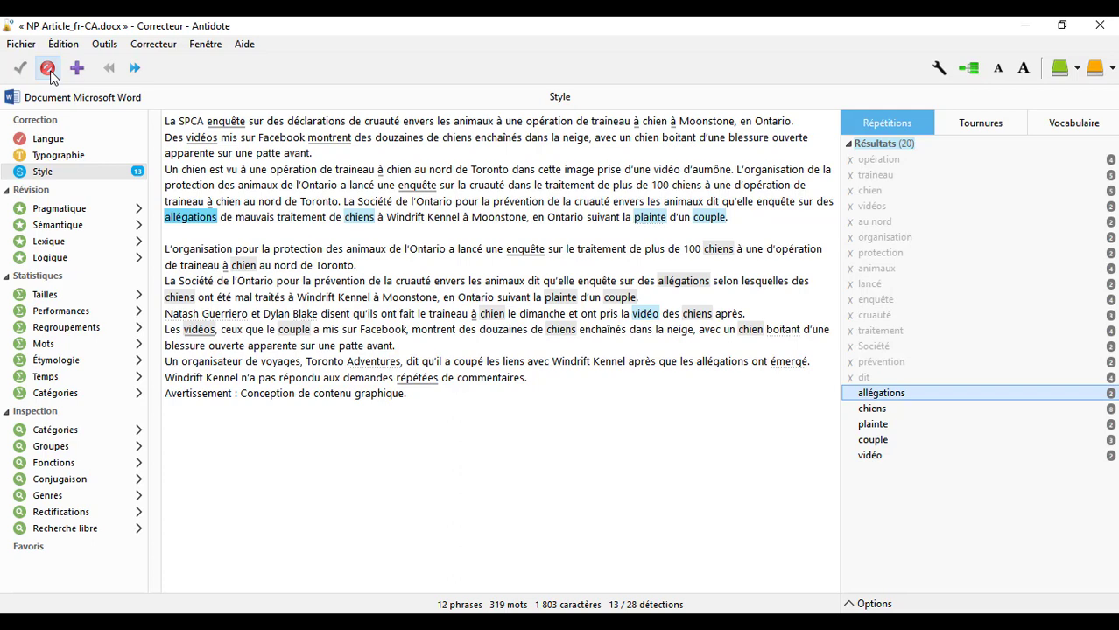
click(50, 74)
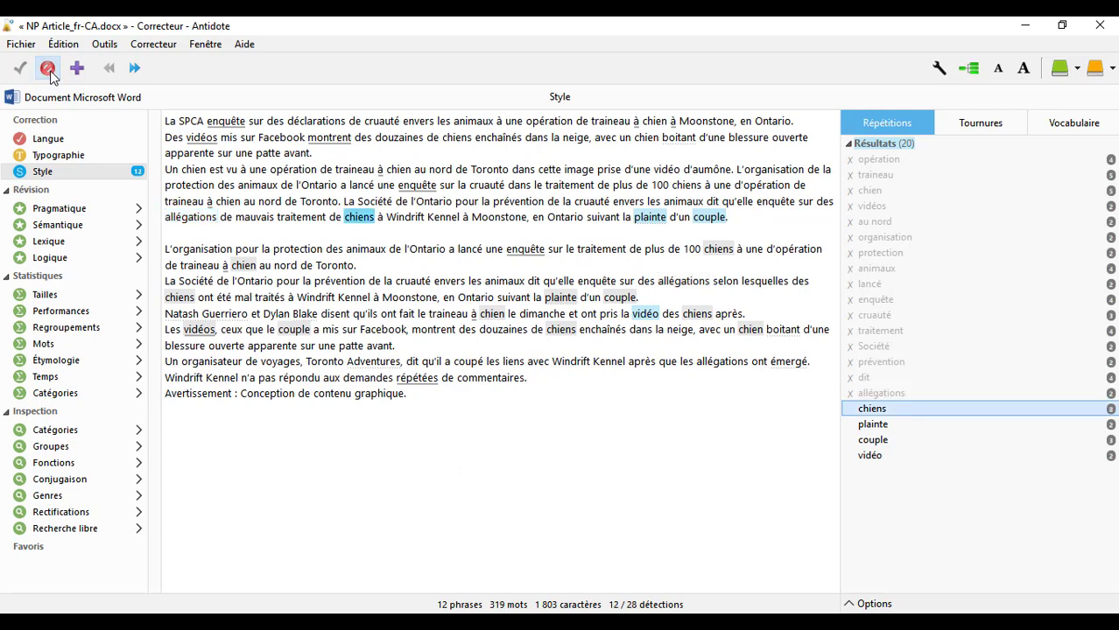
click(50, 75)
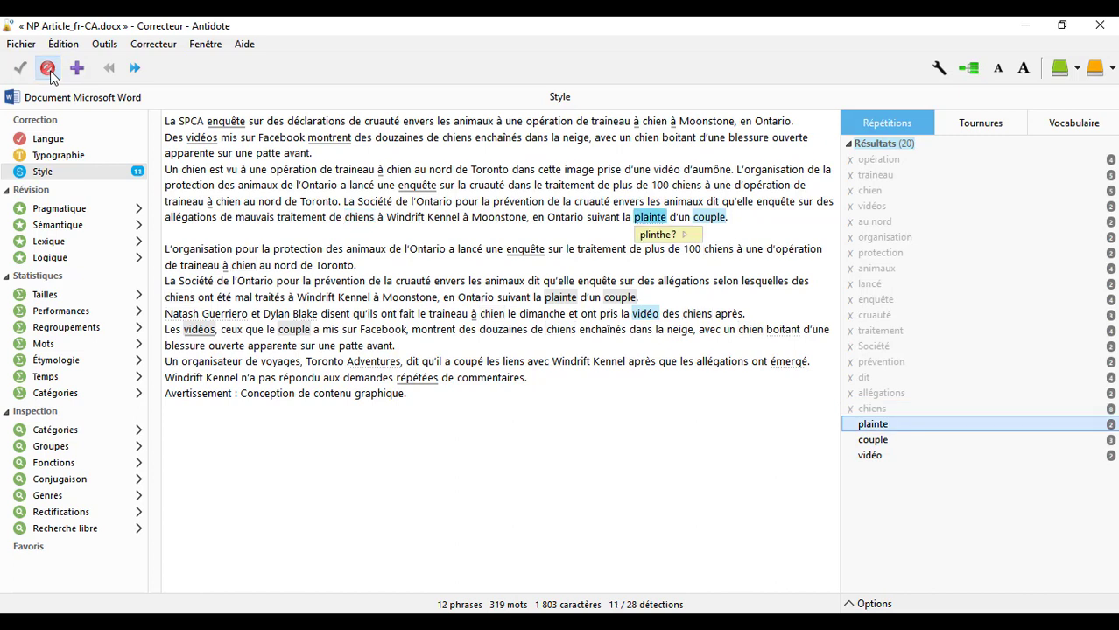
click(50, 75)
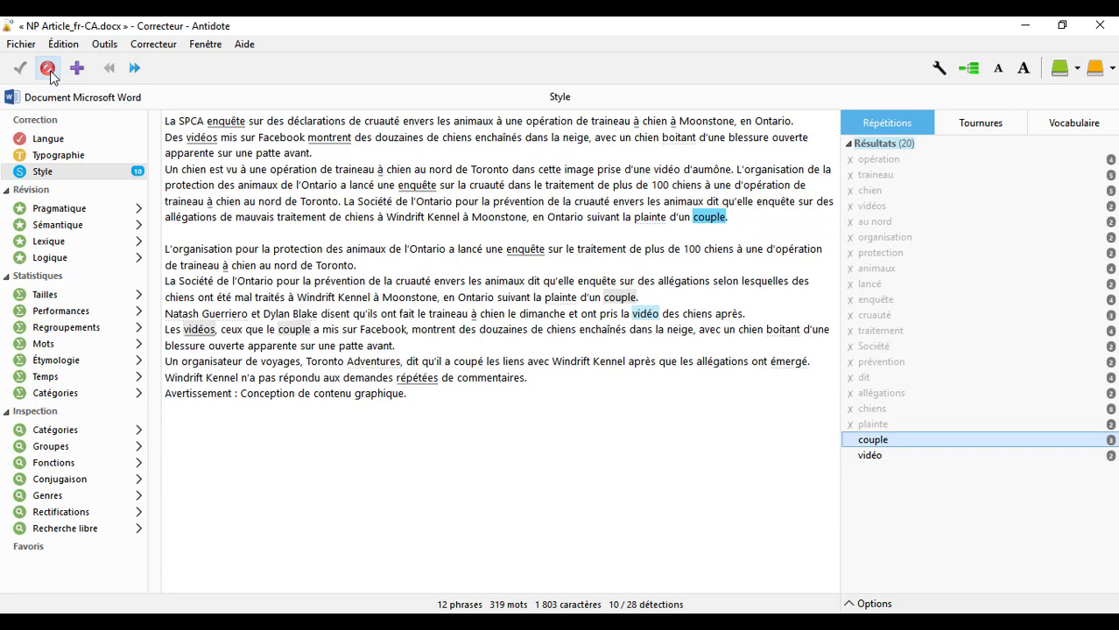
click(50, 74)
click(50, 75)
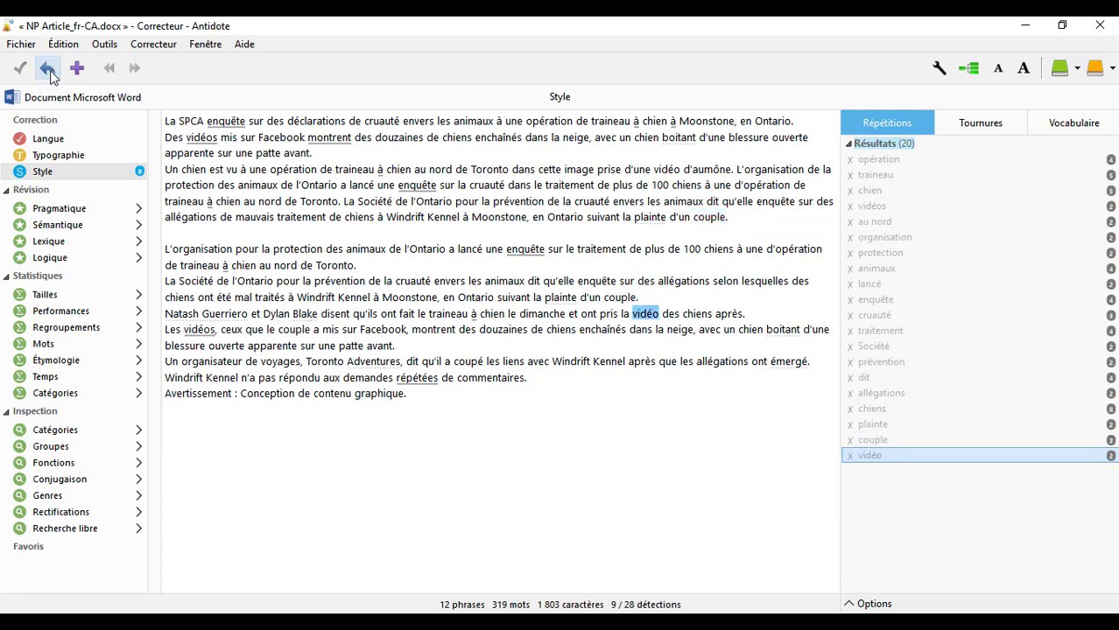